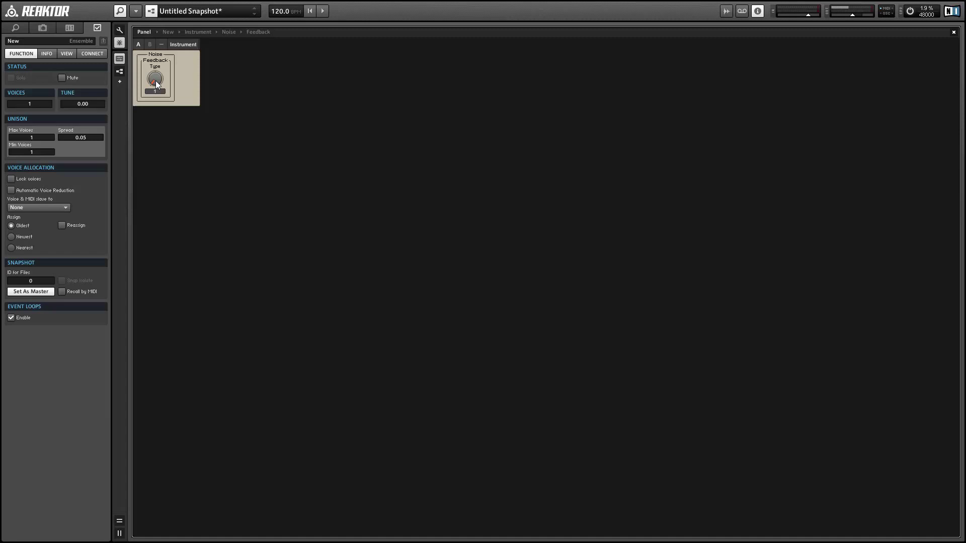
- Raise the Noise Feedback Type knob to 5, then to 10
drag(155, 84, 152, 61)
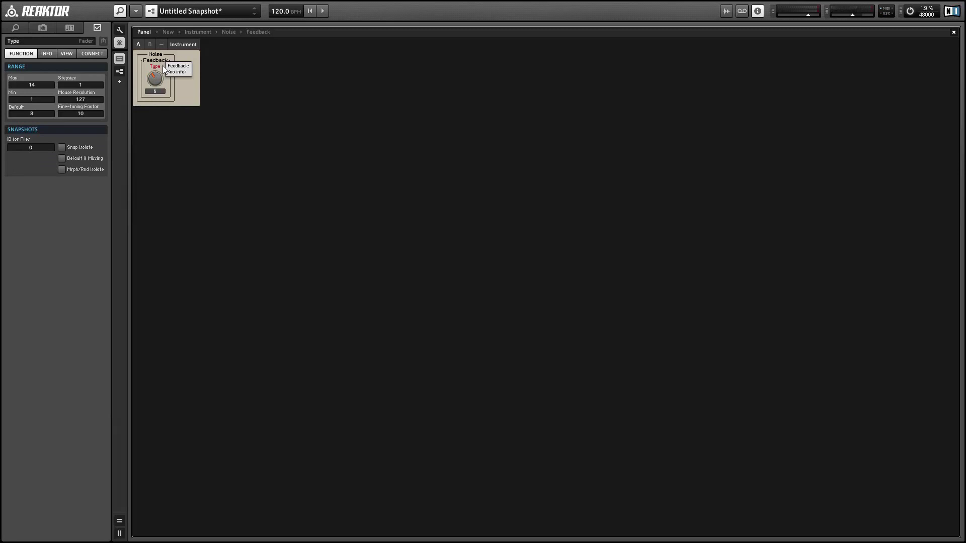
drag(162, 84, 160, 69)
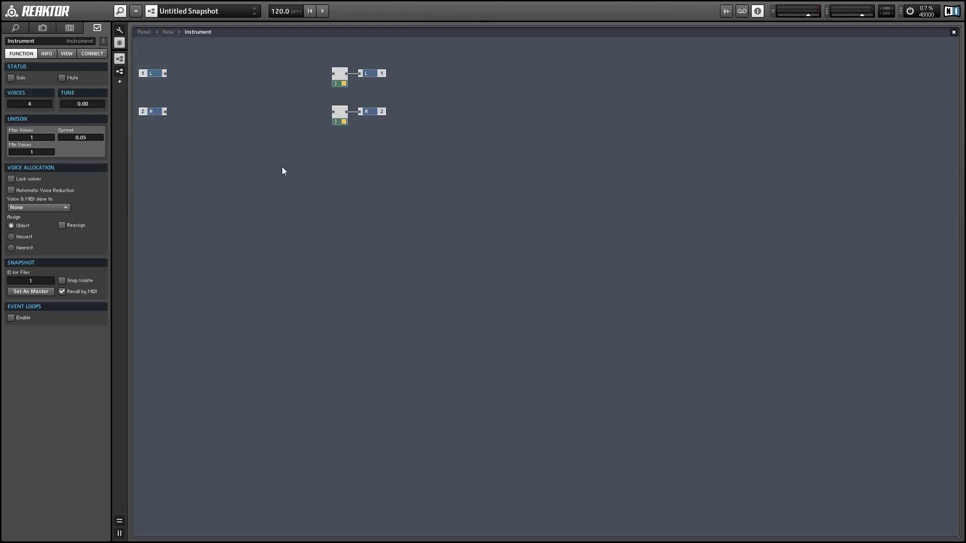
- Insert a 1in1out Macro through the 'macro' module search and step inside it
double_click(176, 129)
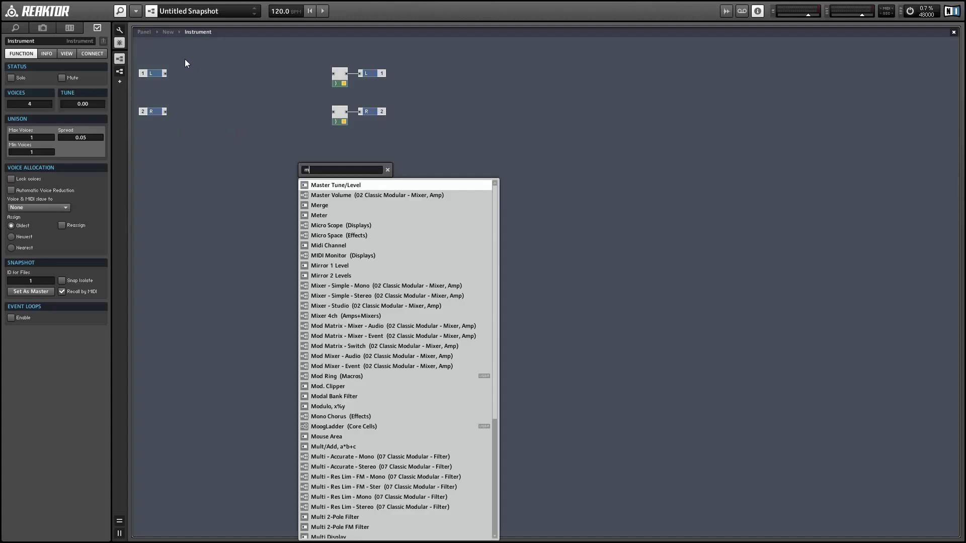
text(macro)
key(Return)
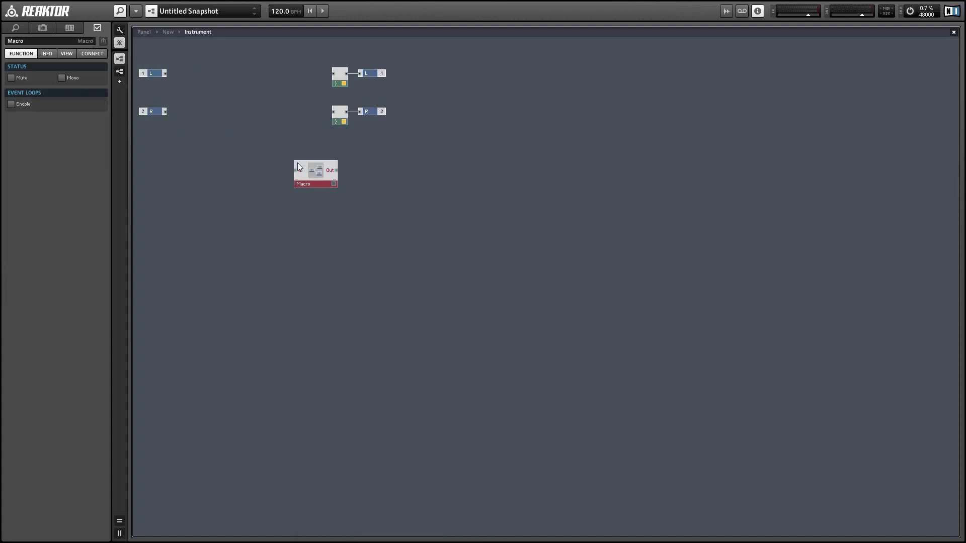
double_click(310, 172)
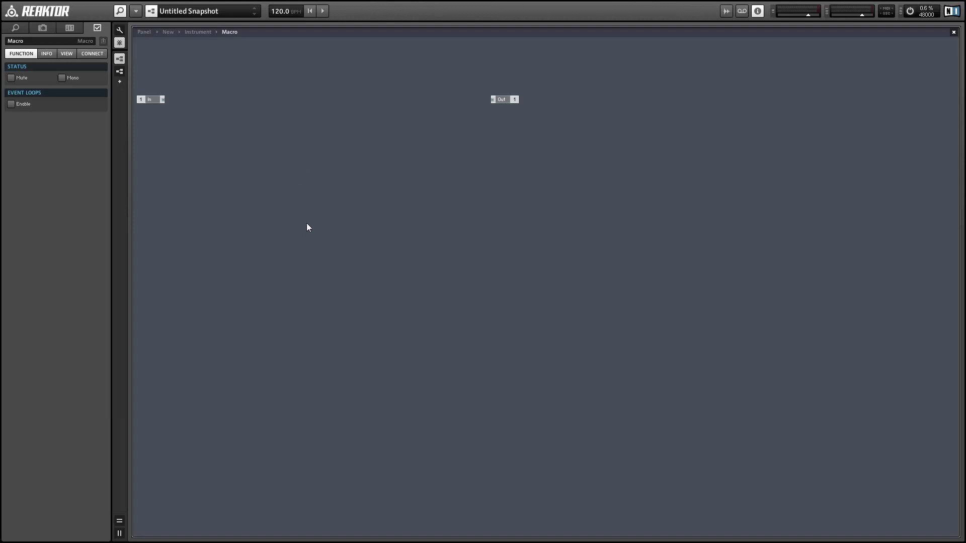
- Add a Clock Oscillator module inside the macro
right_click(295, 112)
mouse_move(310, 118)
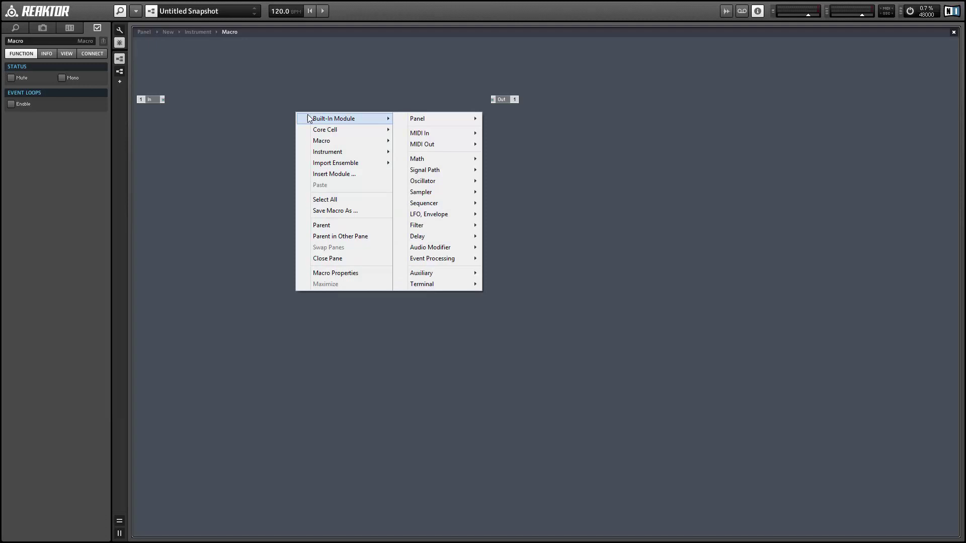
mouse_move(442, 182)
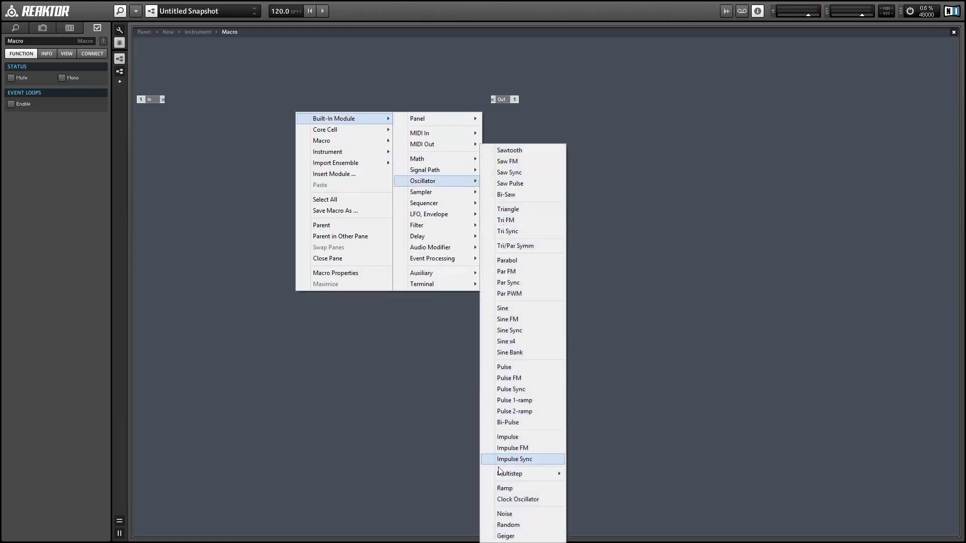
click(518, 499)
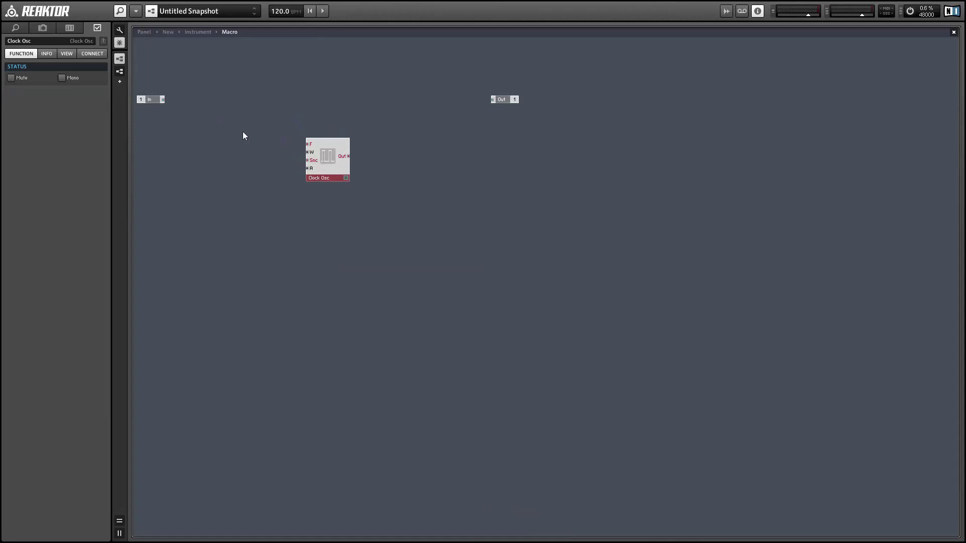
- Add a MIDI NotePitch module and an Expon. (F) converter
right_click(214, 71)
mouse_move(281, 78)
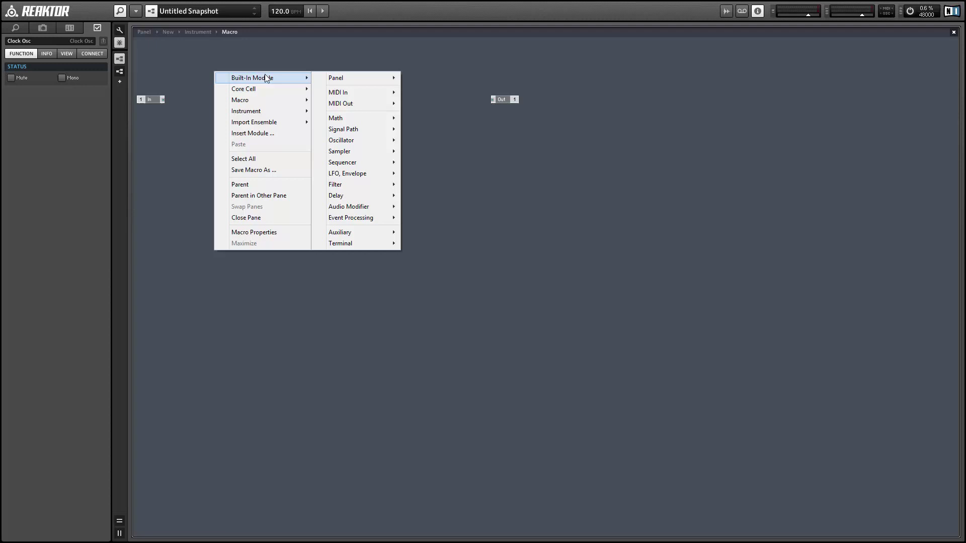
mouse_move(367, 90)
click(443, 91)
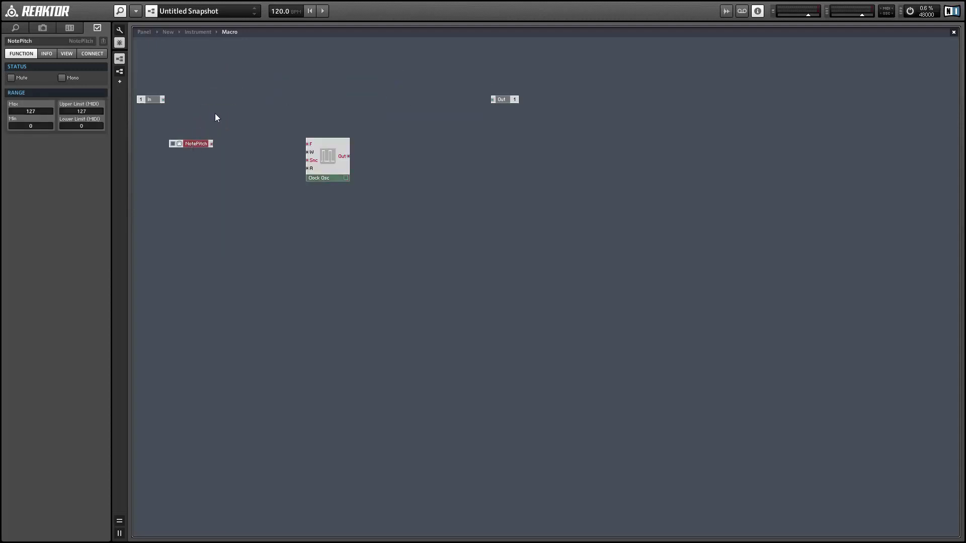
right_click(242, 76)
mouse_move(297, 82)
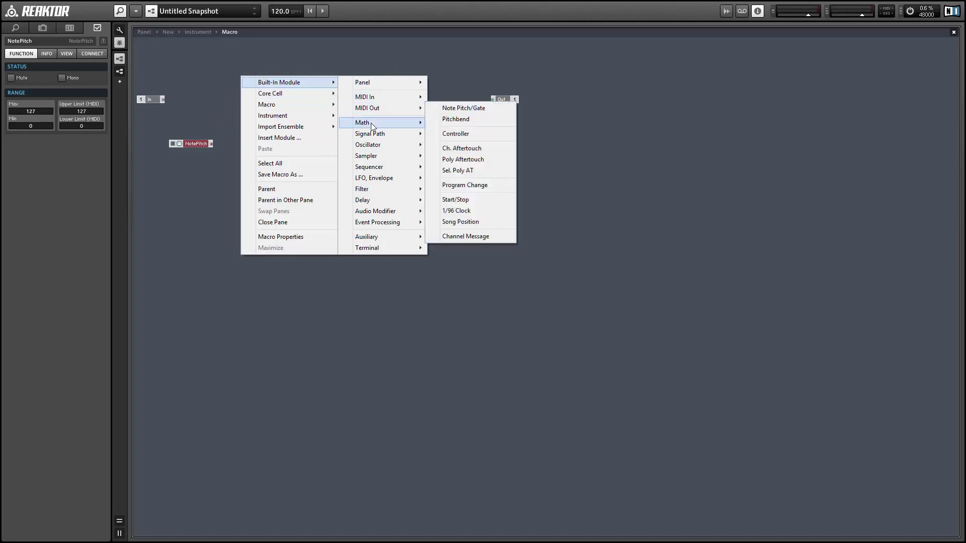
mouse_move(374, 123)
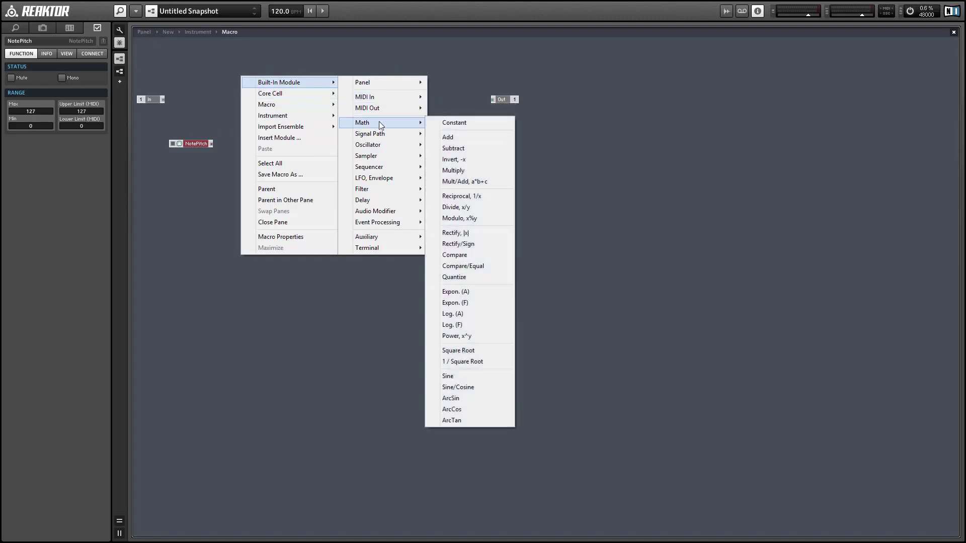
click(455, 303)
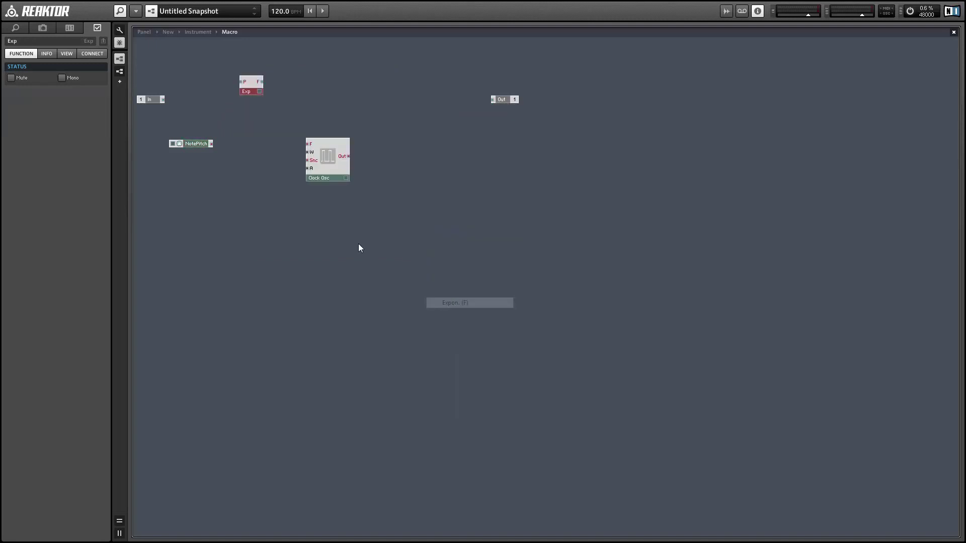
- Wire NotePitch into Exp P and Exp F into the Clock Osc F input
drag(213, 143, 242, 83)
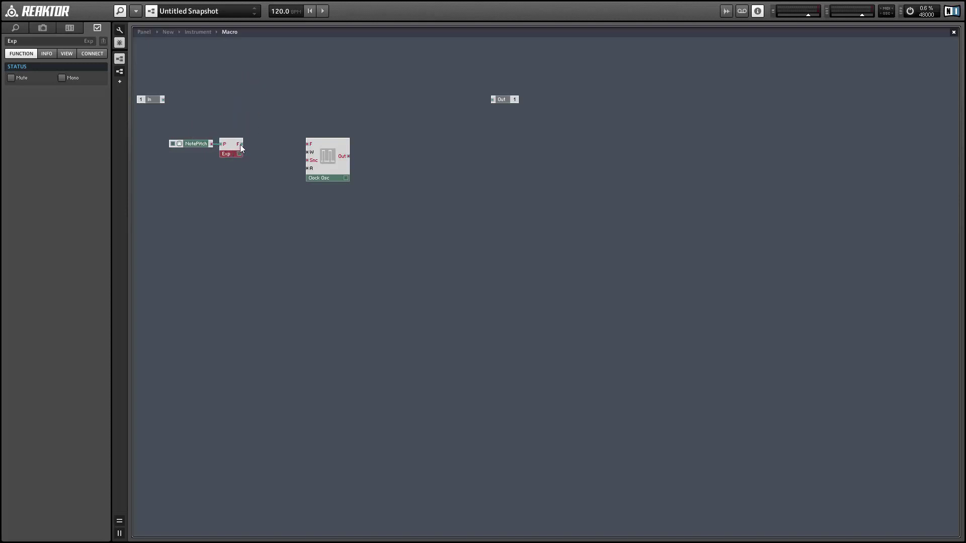
drag(242, 144, 307, 144)
drag(177, 123, 288, 153)
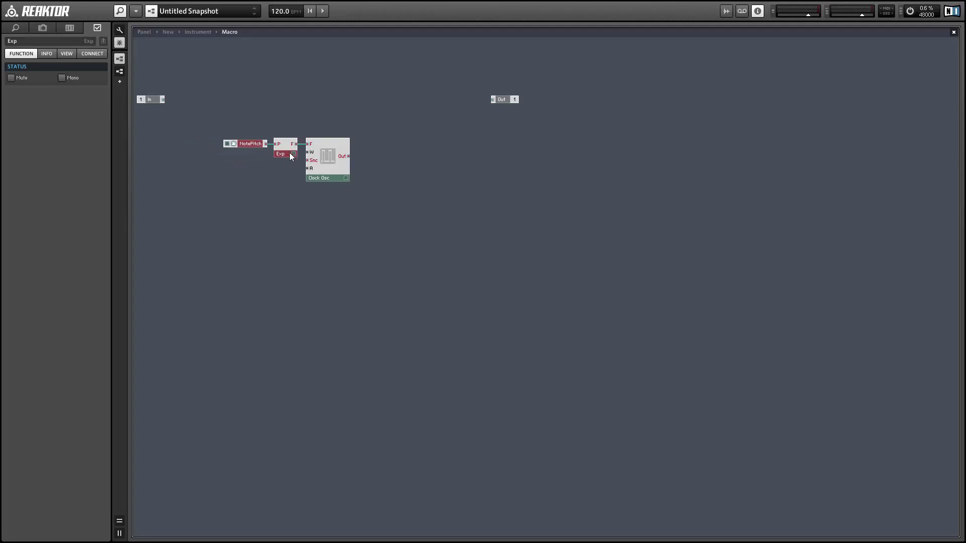
- Add a MIDI Gate module below NotePitch
right_click(246, 98)
mouse_move(257, 105)
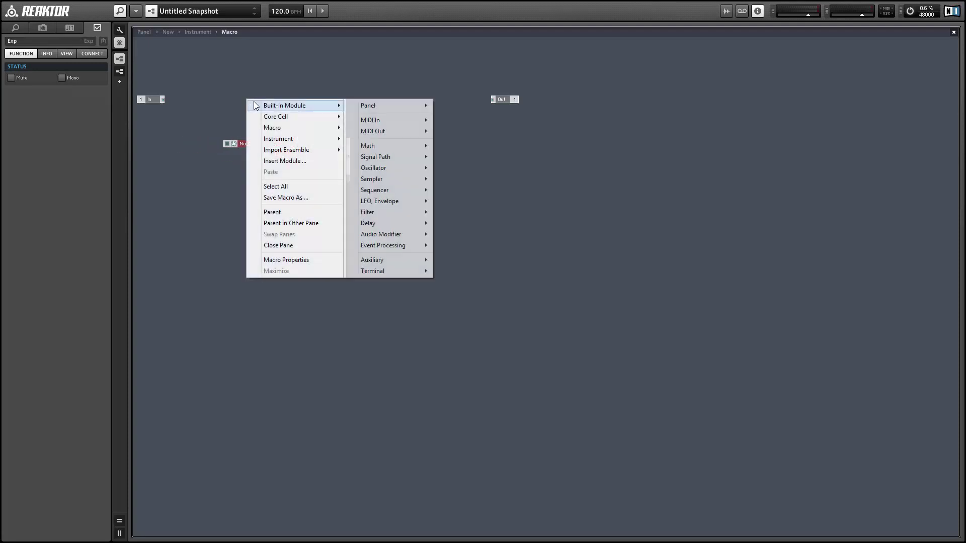
mouse_move(378, 120)
click(482, 145)
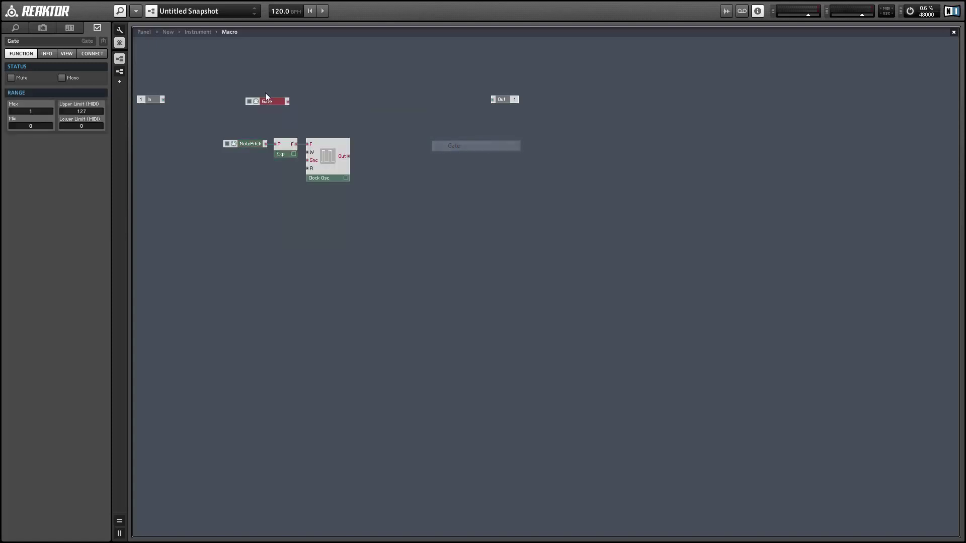
drag(264, 105, 244, 157)
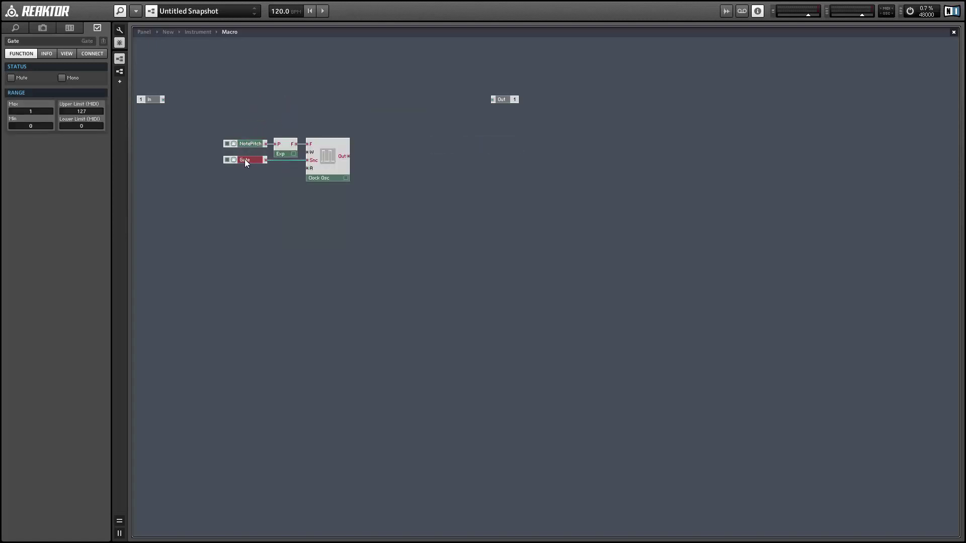
- Attach a constant of 1 to the Clock Osc A input
right_click(311, 168)
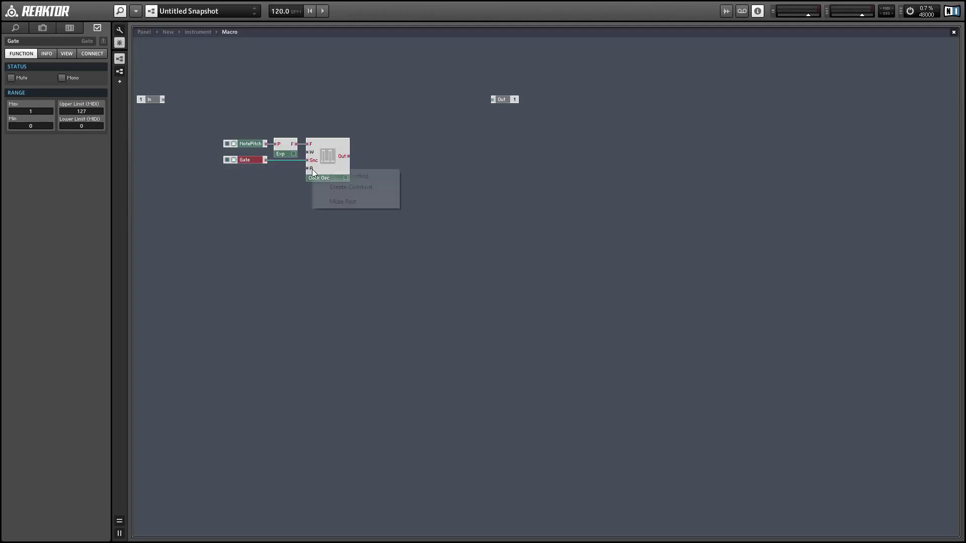
click(339, 189)
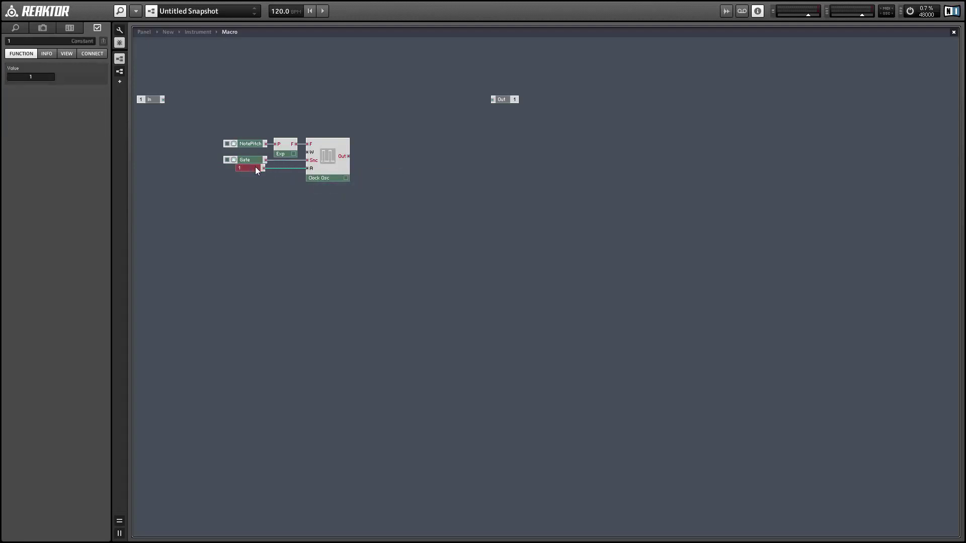
click(211, 200)
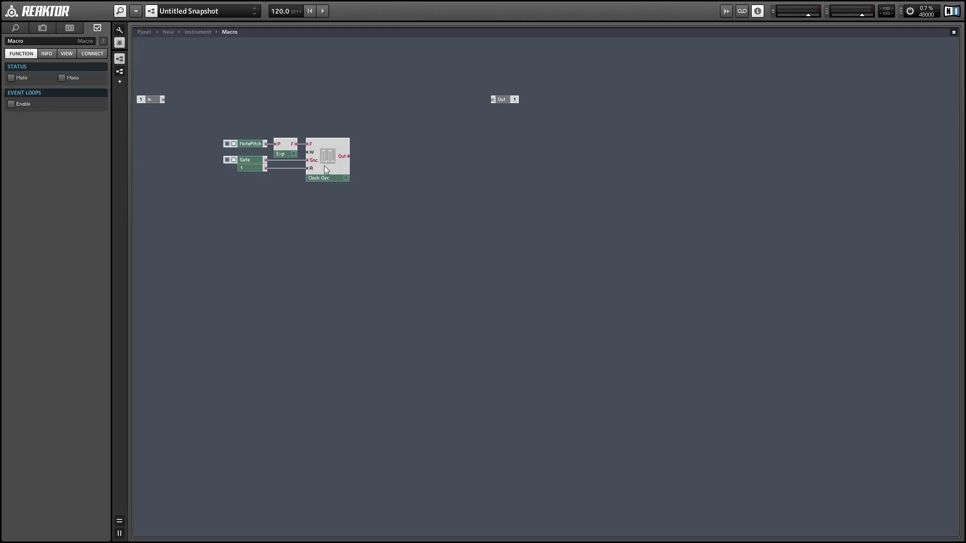
right_click(386, 101)
key(Escape)
mouse_move(343, 153)
- Add a Separator fed by the Clock Osc output
right_click(382, 88)
mouse_move(388, 93)
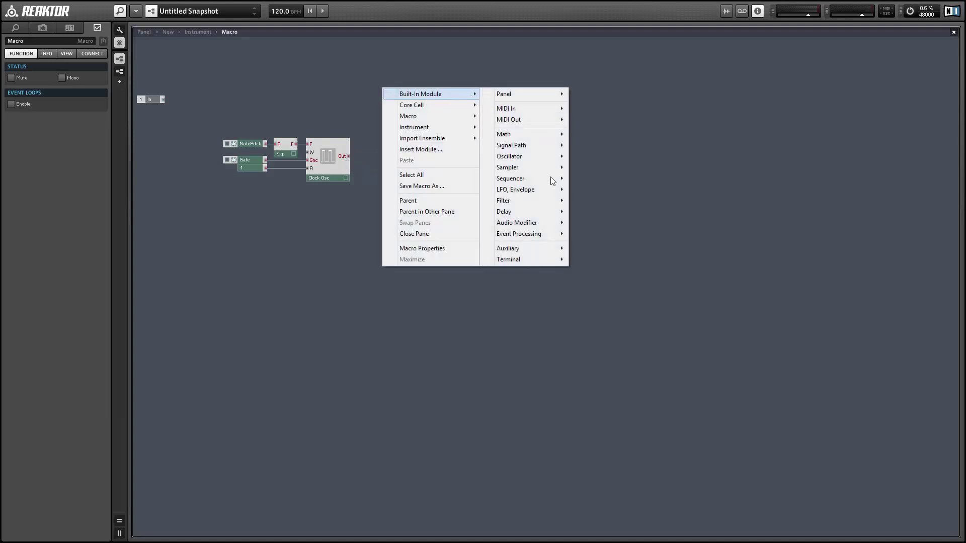
mouse_move(543, 240)
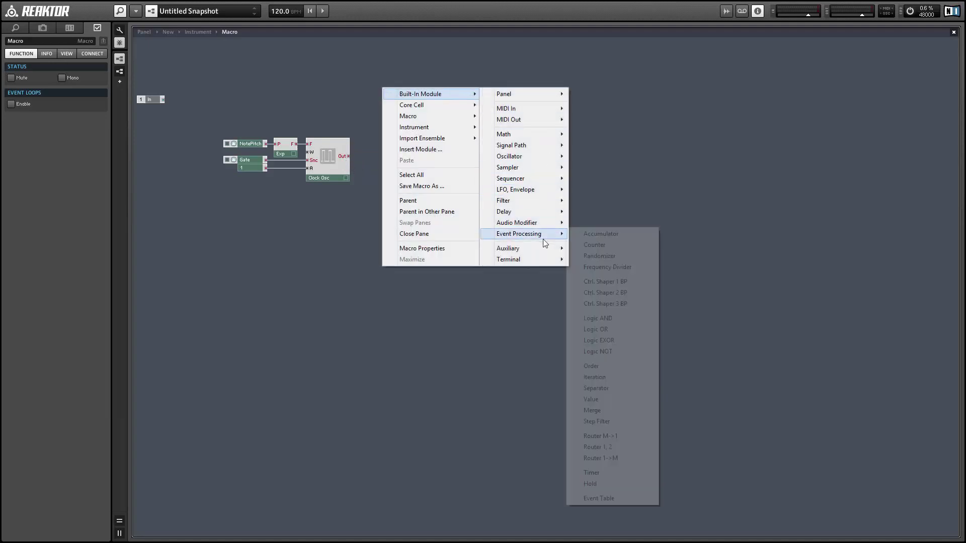
click(626, 390)
drag(348, 155, 392, 164)
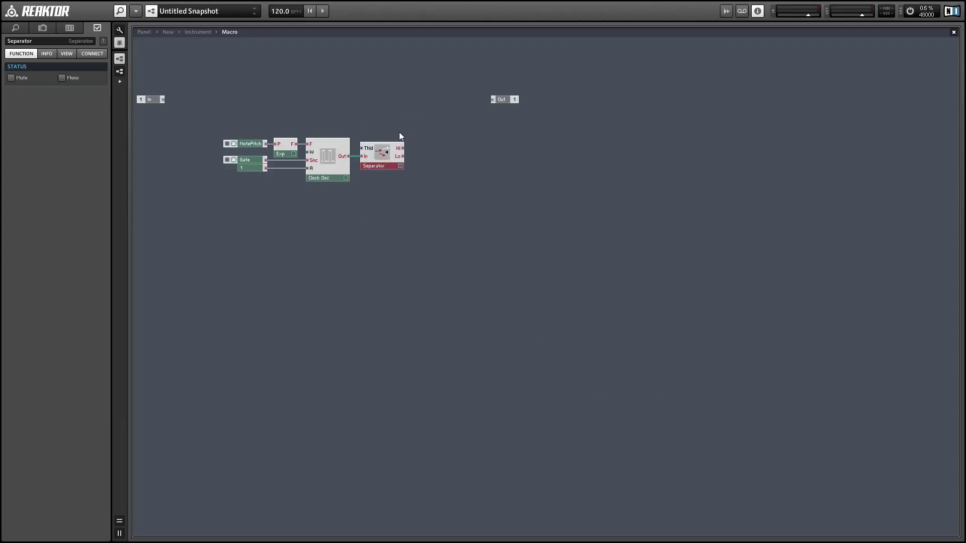
drag(392, 130, 409, 153)
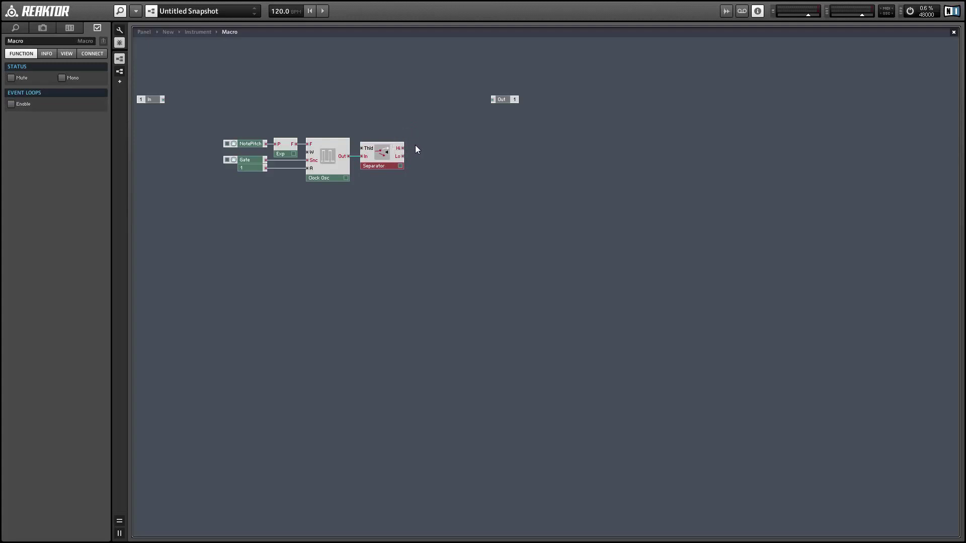
click(327, 212)
- Add a Value module triggered by the Separator's Hi output
right_click(459, 116)
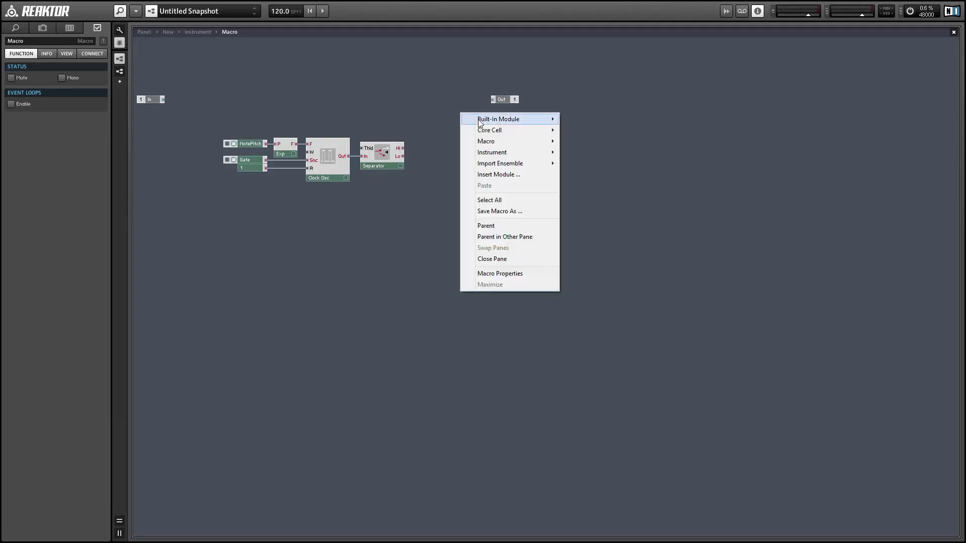
mouse_move(503, 120)
mouse_move(610, 263)
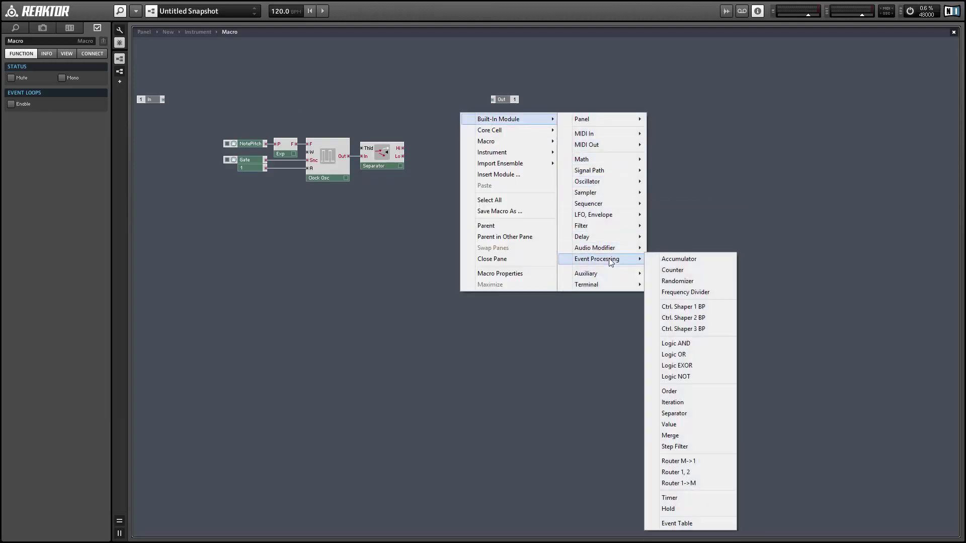
click(682, 426)
drag(403, 147, 454, 163)
click(440, 170)
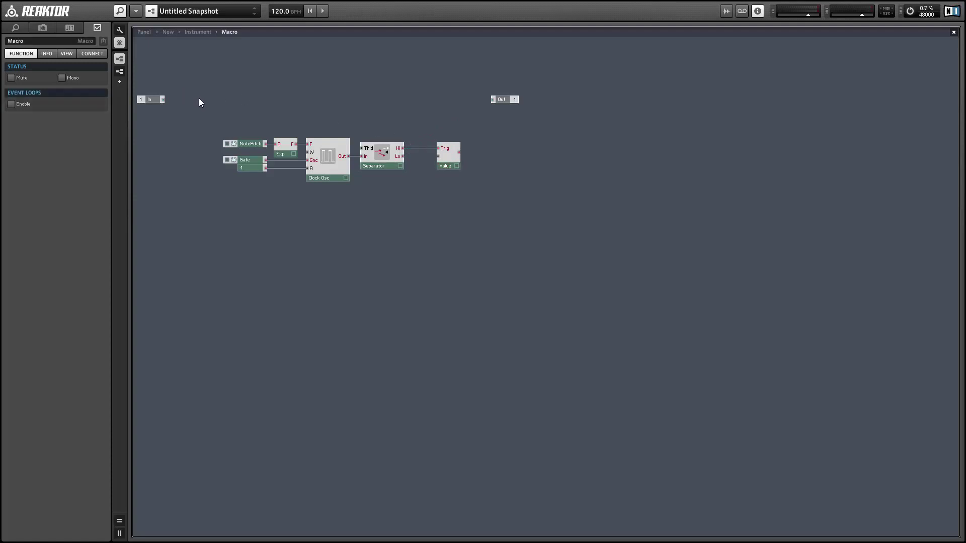
- Add a new 1in1out Macro after Value and shift both modules right
right_click(496, 128)
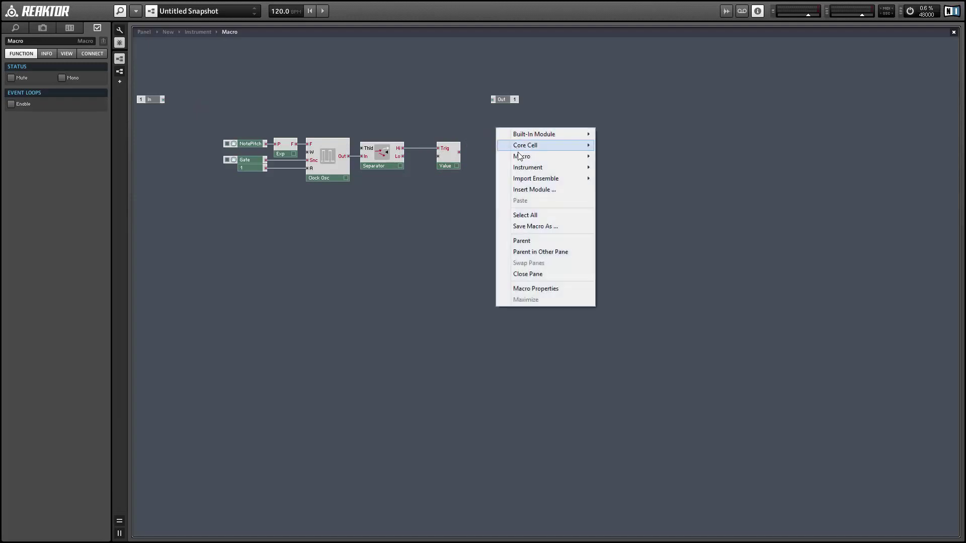
mouse_move(521, 156)
click(636, 177)
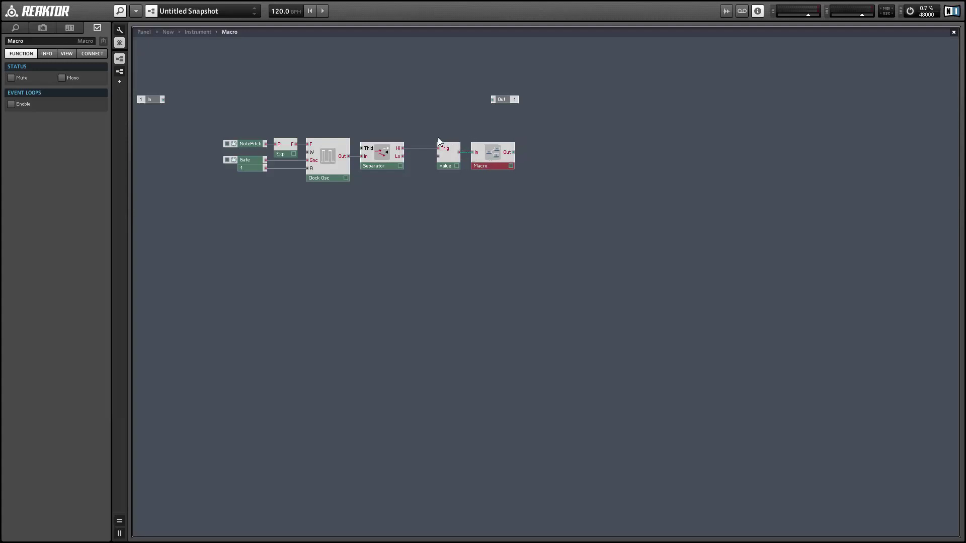
drag(433, 136, 497, 165)
drag(497, 164, 510, 164)
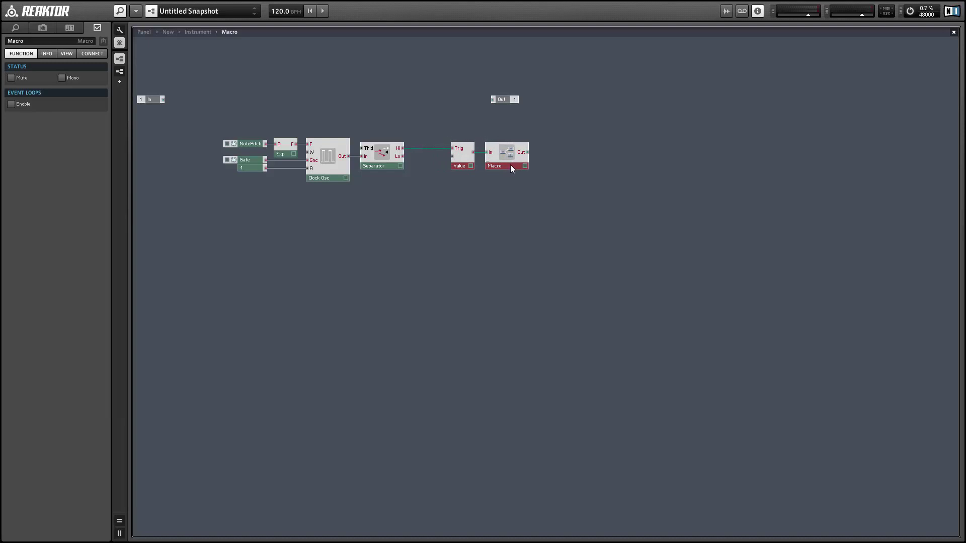
drag(510, 164, 506, 164)
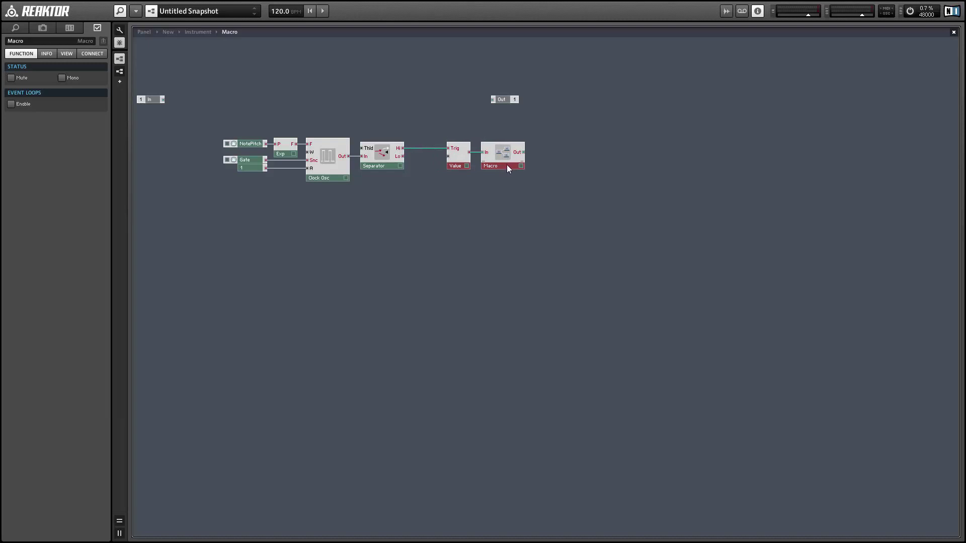
click(404, 165)
- Add a second Separator below the oscillator, fed by the Gate
right_click(321, 66)
mouse_move(362, 71)
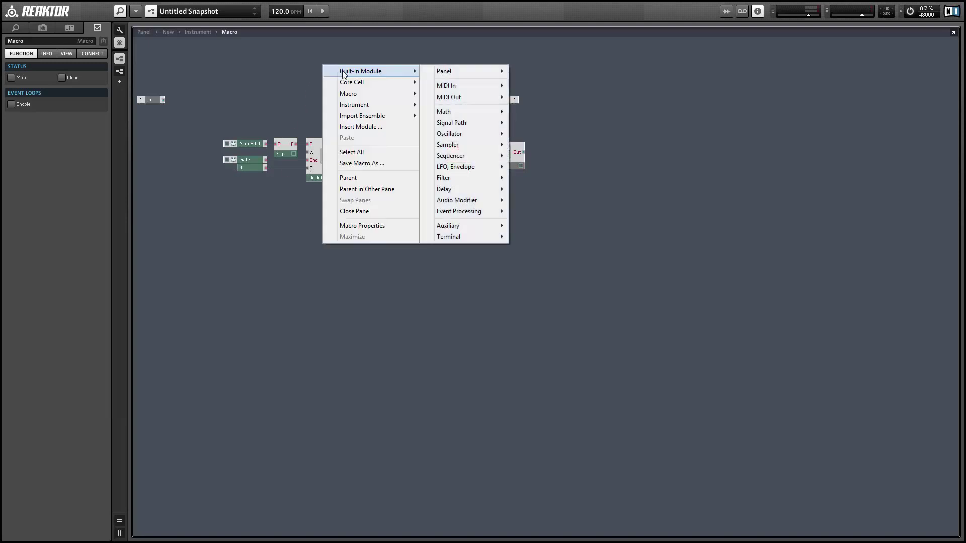
mouse_move(477, 213)
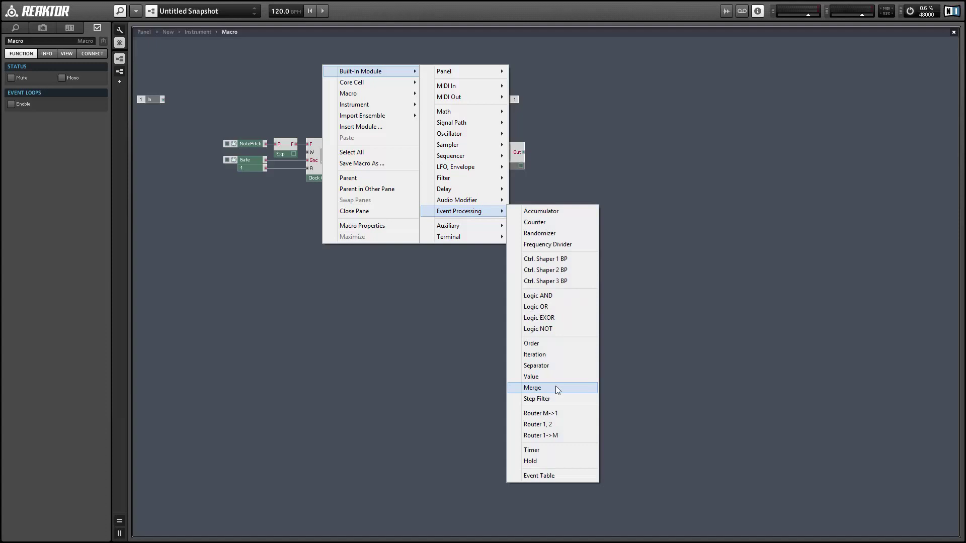
click(545, 365)
drag(339, 91, 329, 194)
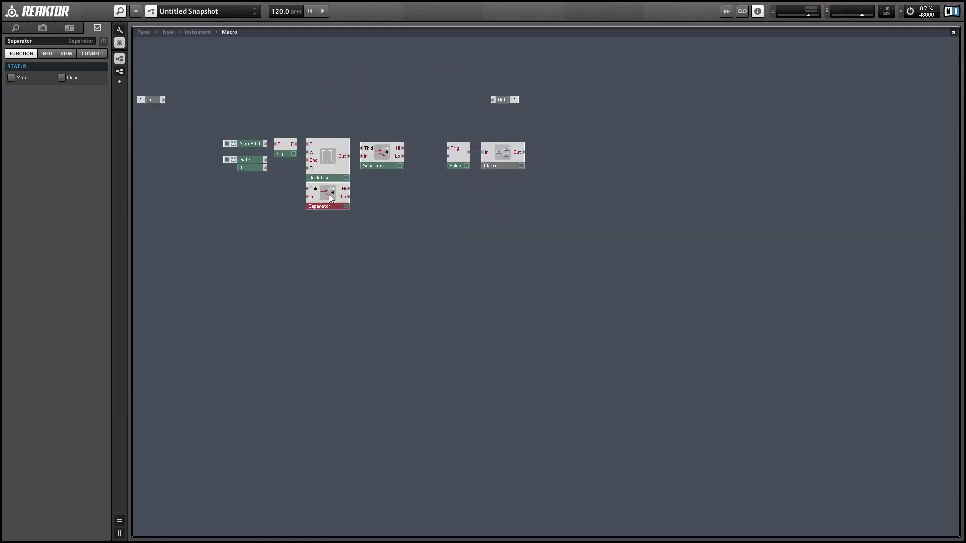
drag(266, 161, 308, 196)
click(402, 177)
- Add a two-input Merge and connect the lower Separator's Hi output to it
right_click(410, 176)
mouse_move(473, 181)
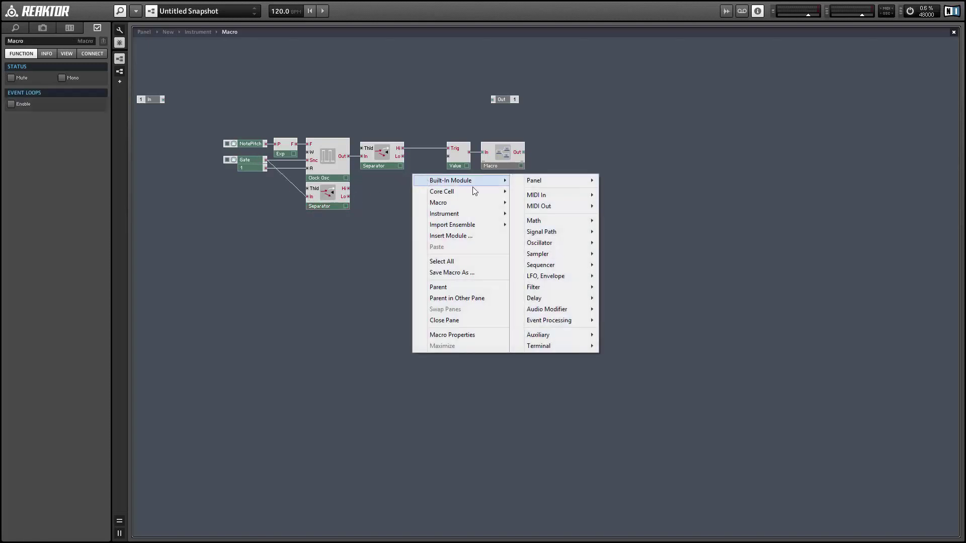
mouse_move(567, 320)
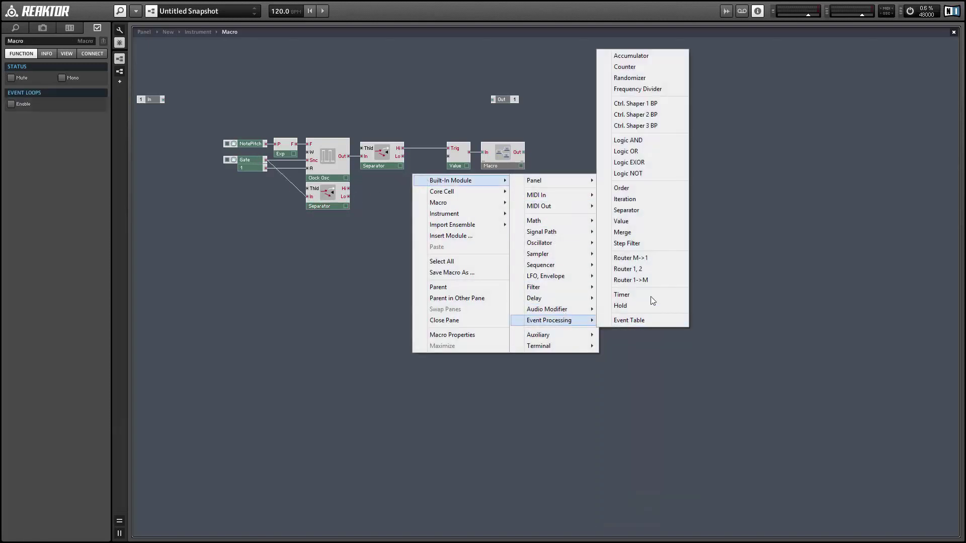
click(633, 233)
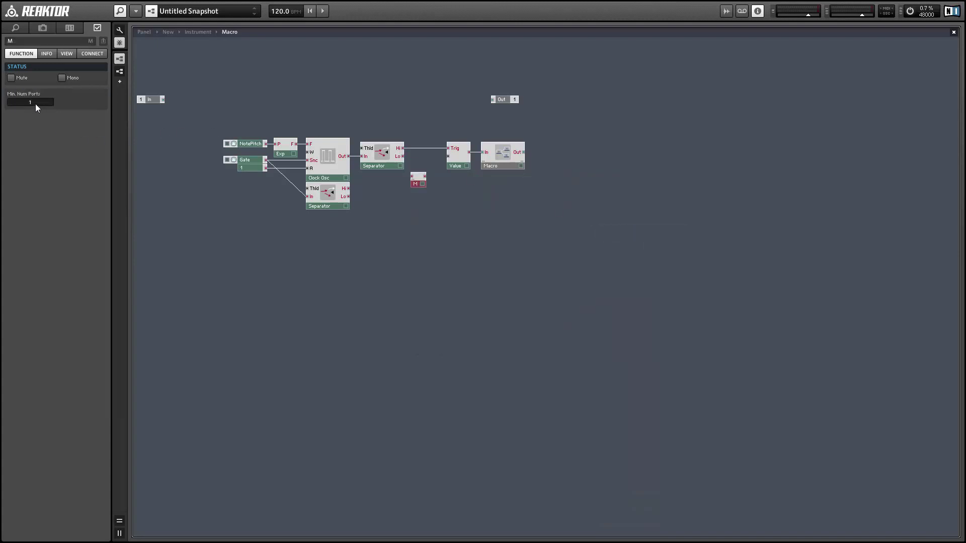
drag(35, 104, 35, 98)
drag(391, 194, 449, 160)
click(408, 188)
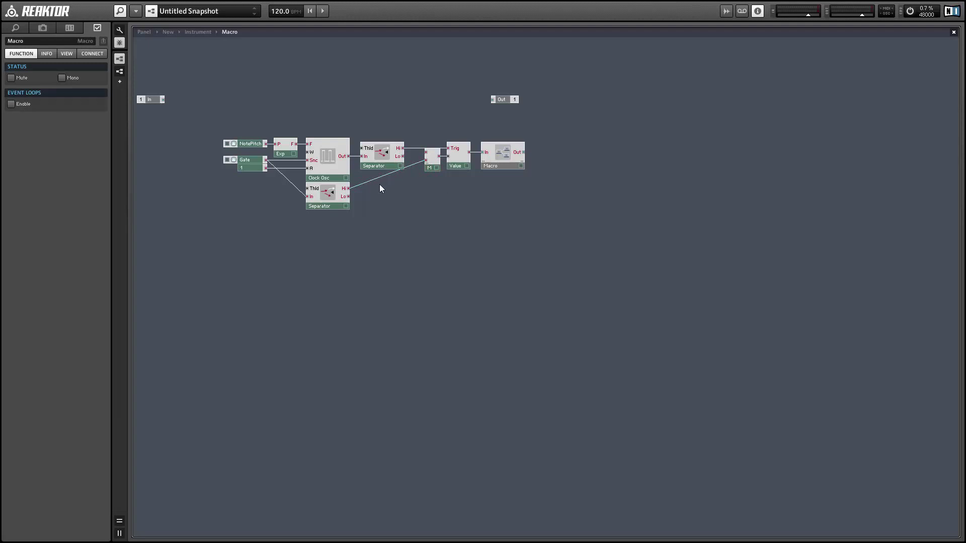
drag(424, 128, 502, 164)
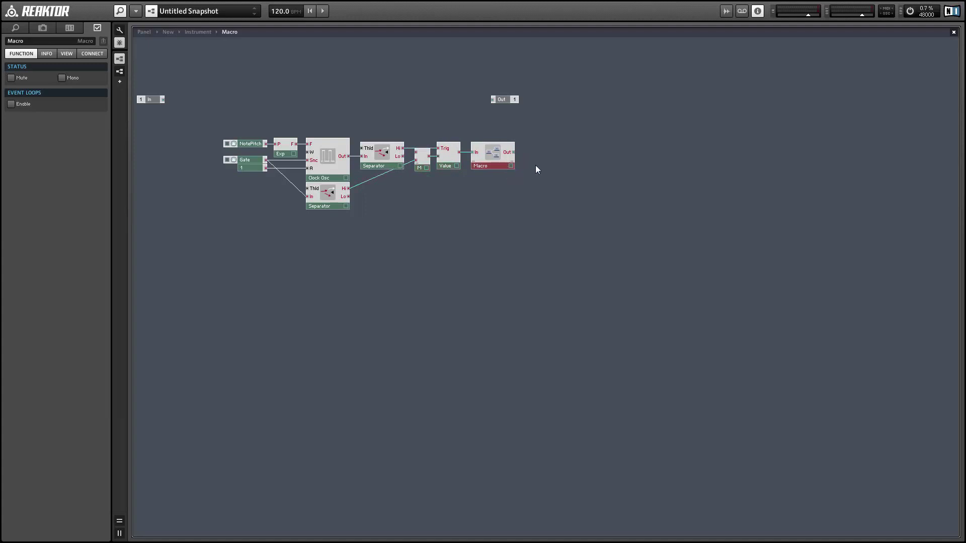
- Rename the new macro to 'Feedback'
drag(43, 40, 1, 36)
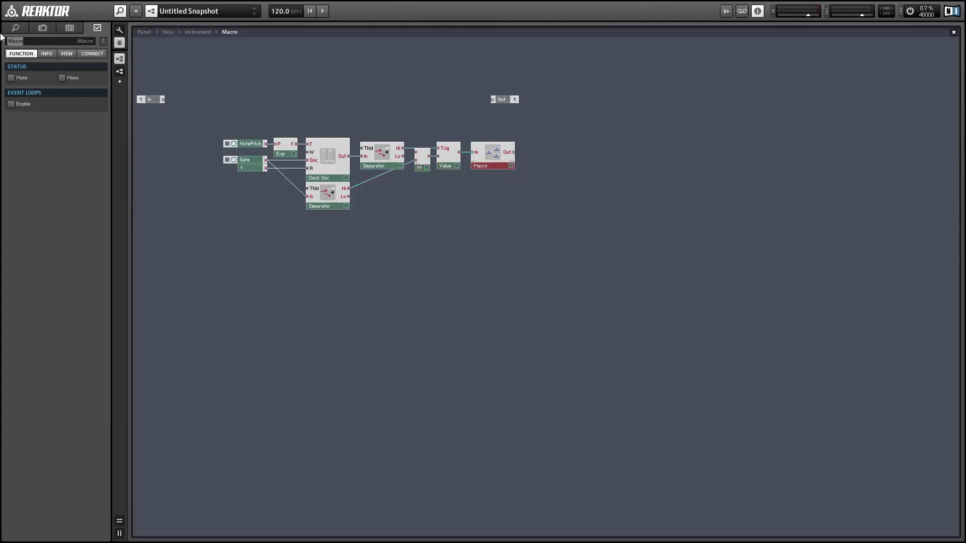
text(Feedback)
key(Return)
- Add a Modulo module below Feedback, with Value into A and a constant 2 at B
right_click(538, 144)
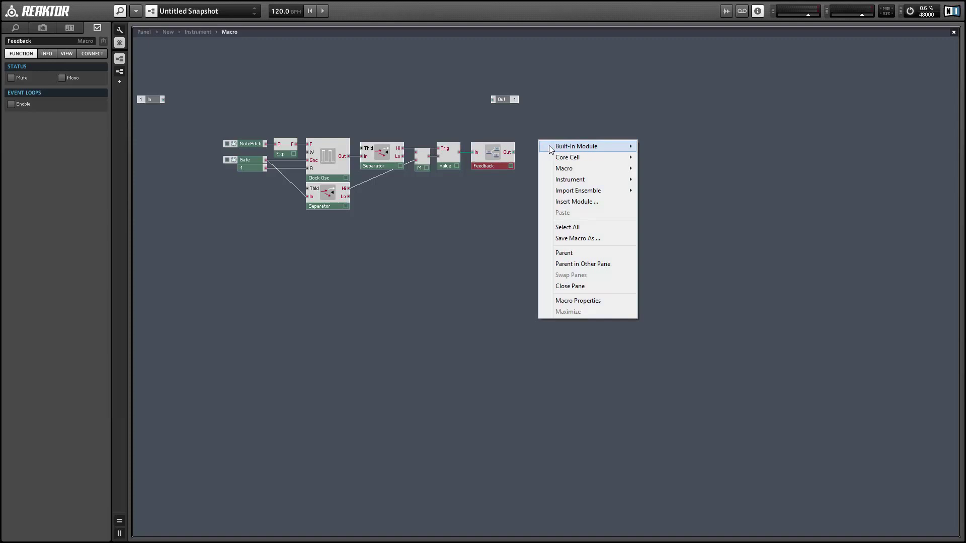
mouse_move(579, 146)
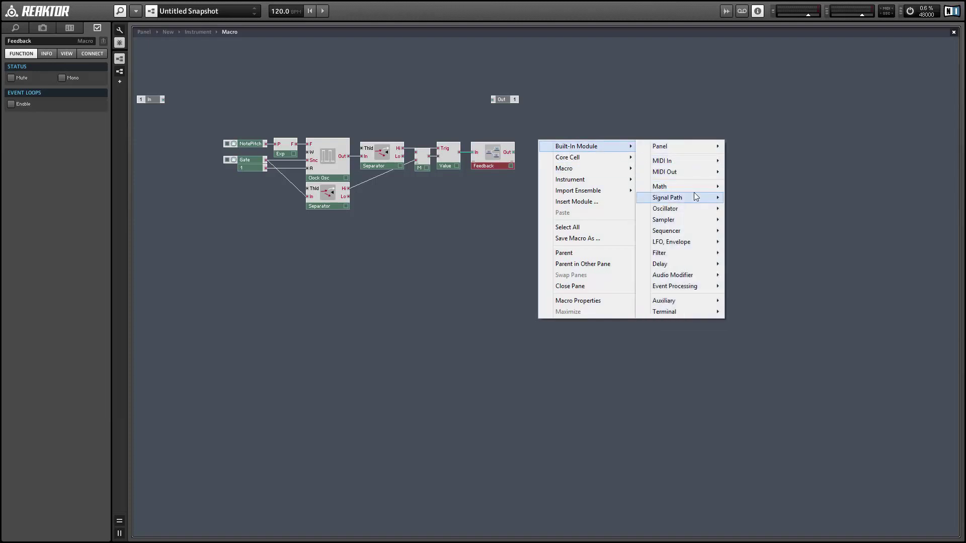
mouse_move(693, 185)
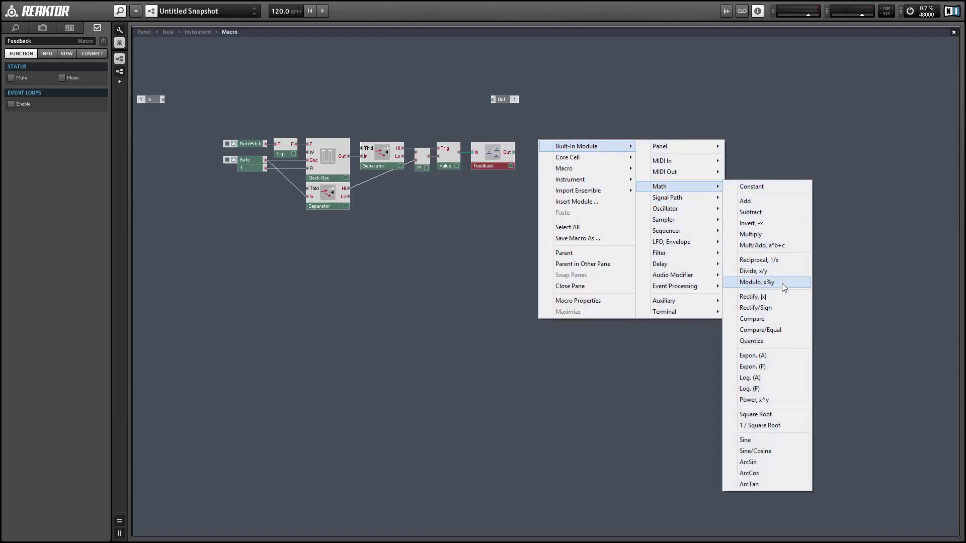
click(765, 283)
drag(558, 165, 493, 192)
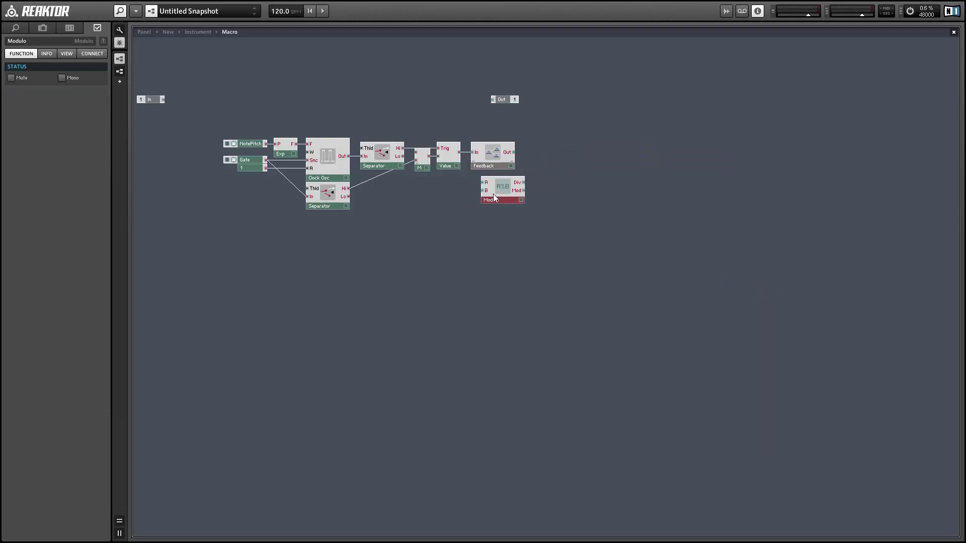
drag(459, 152, 474, 177)
right_click(475, 185)
click(505, 201)
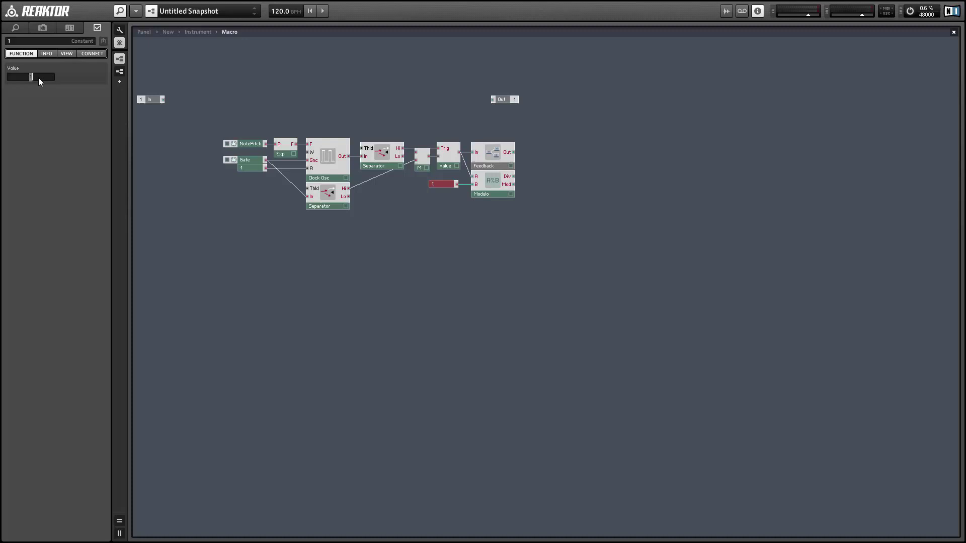
text(2)
click(275, 185)
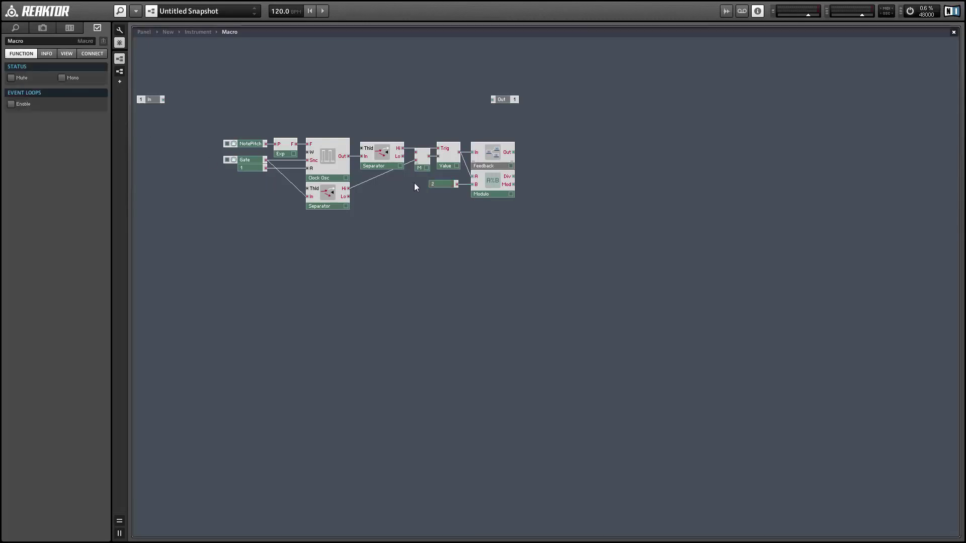
drag(445, 183, 447, 183)
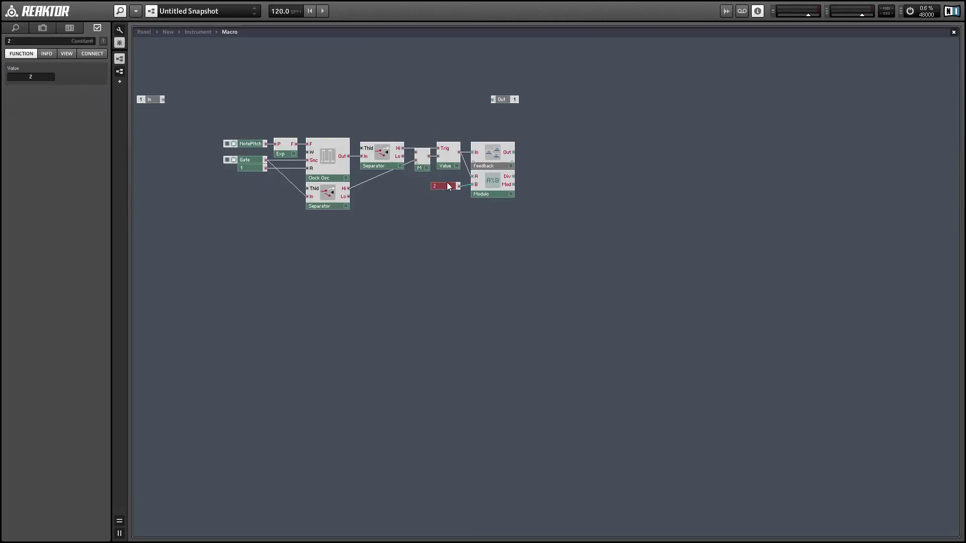
click(551, 156)
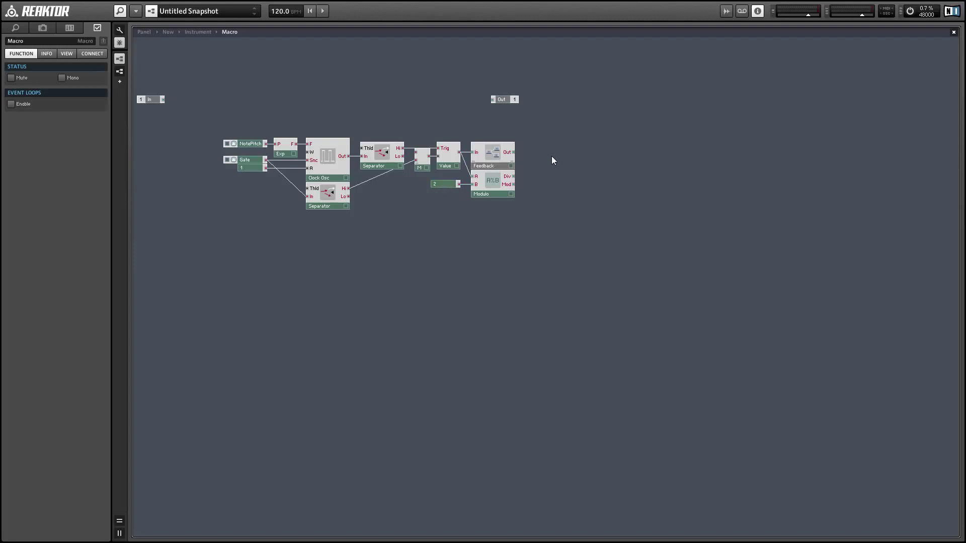
- Add an Add module fed by Modulo, sending its sum back into Merge's lower input
right_click(562, 116)
mouse_move(591, 134)
mouse_move(714, 167)
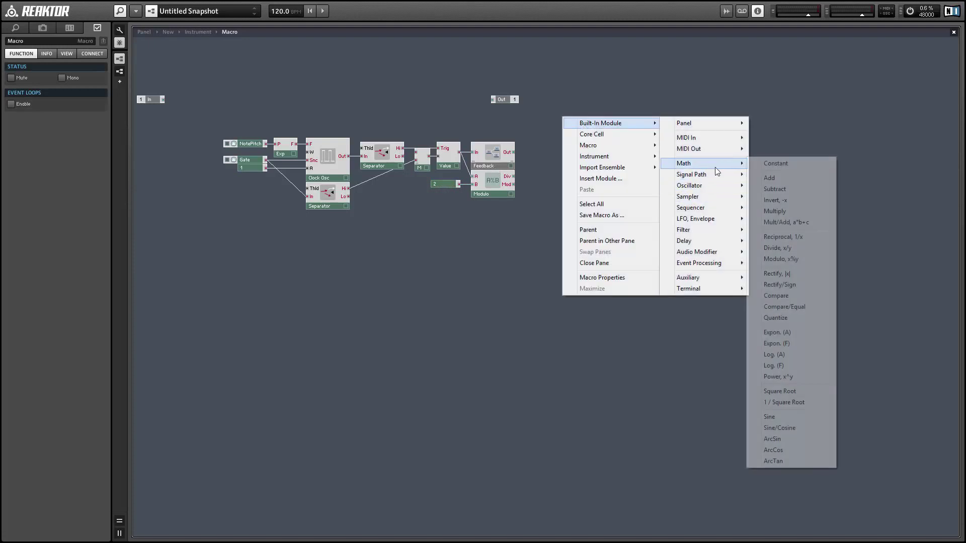
click(794, 199)
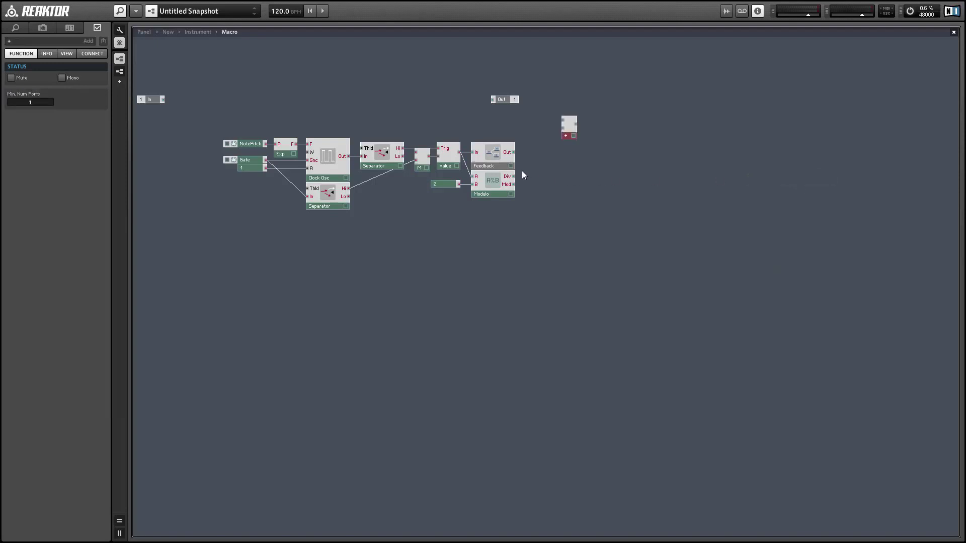
drag(513, 178, 562, 120)
drag(550, 166, 536, 169)
drag(562, 129, 422, 168)
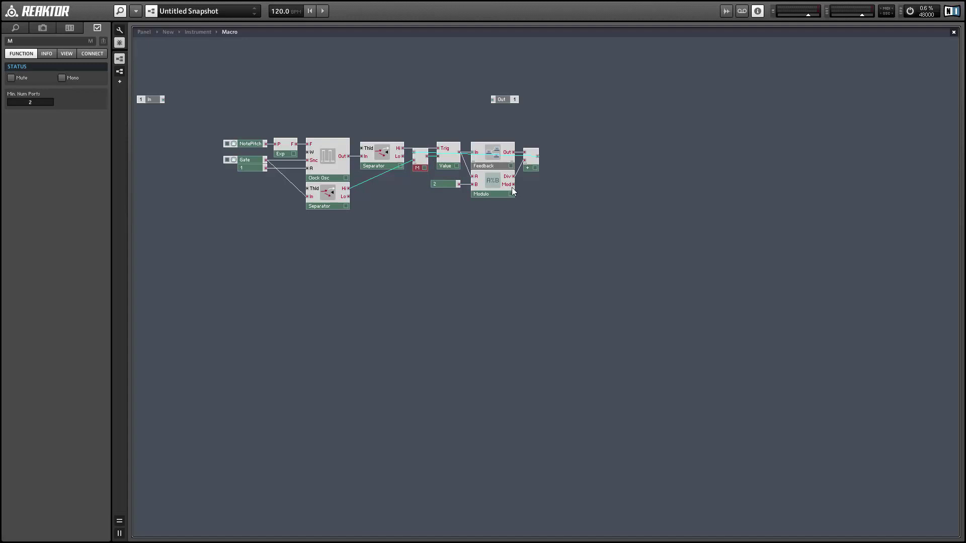
click(547, 192)
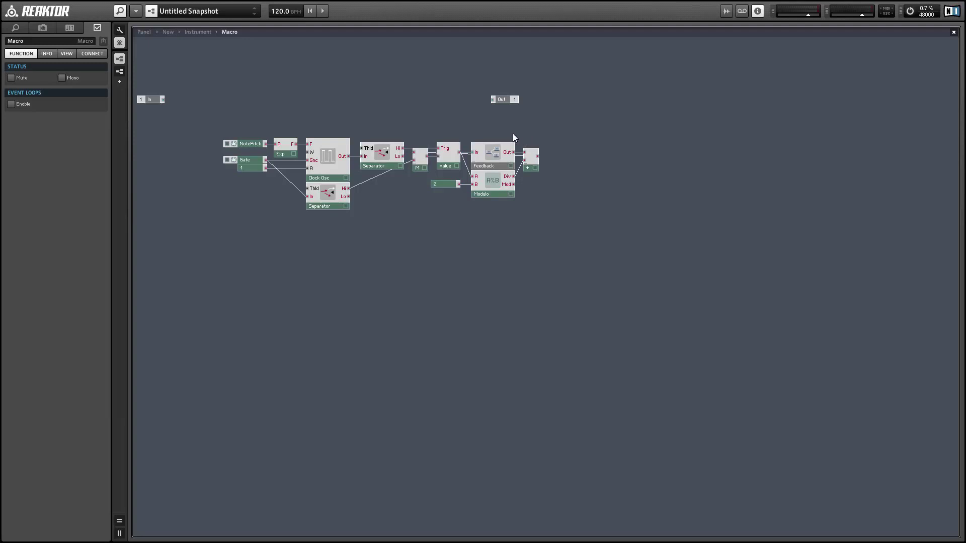
- Enter the Feedback macro's structure
double_click(497, 165)
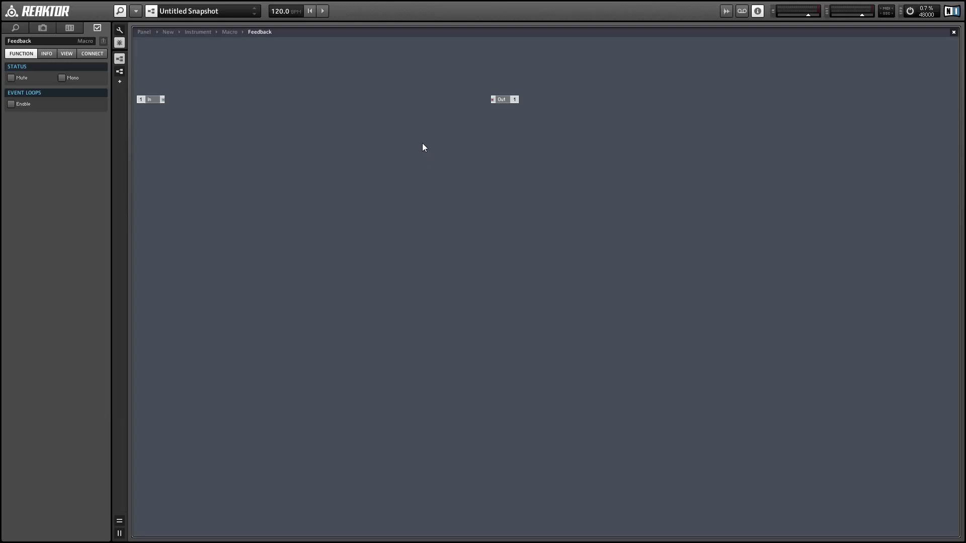
- Add a Modulo module and position the In port beside it
drag(150, 100, 168, 100)
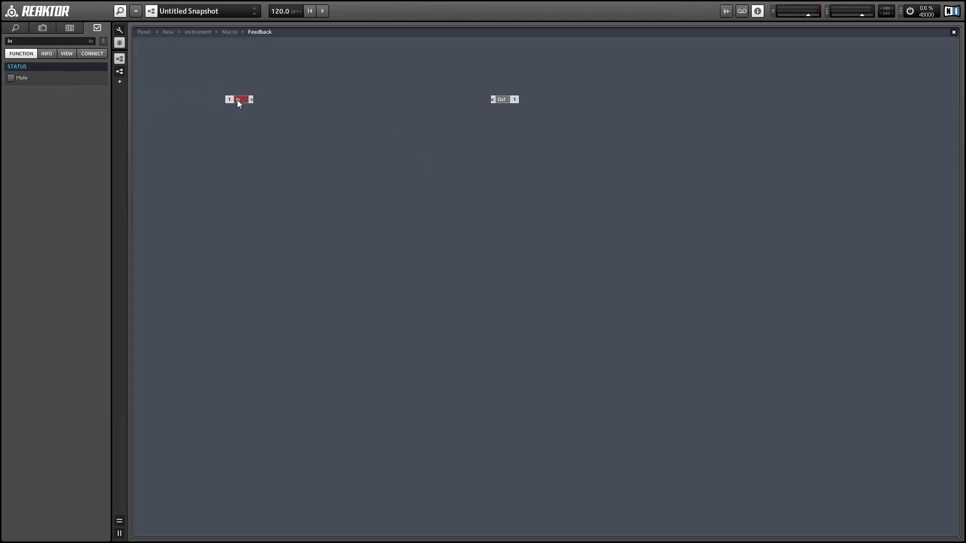
drag(238, 103, 240, 105)
click(333, 112)
right_click(347, 65)
mouse_move(361, 75)
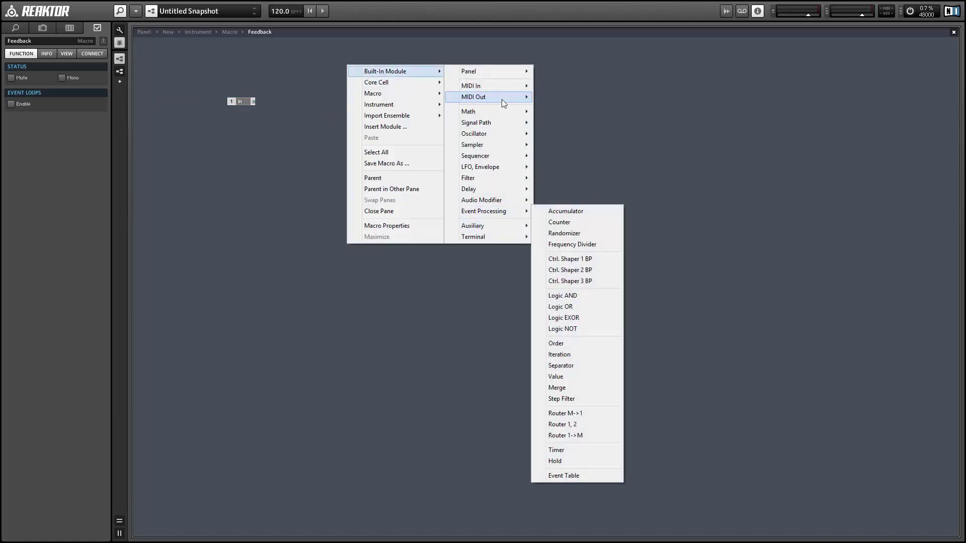
mouse_move(499, 110)
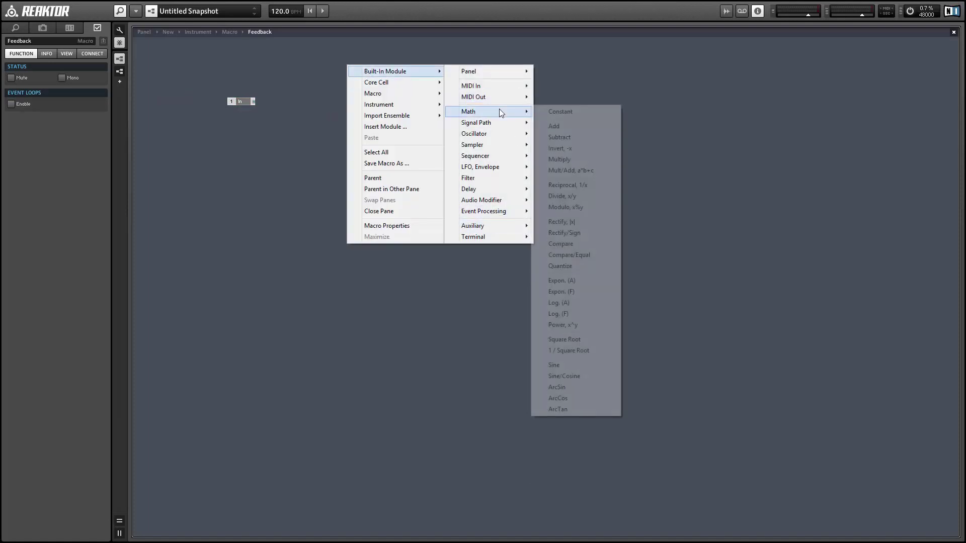
click(597, 204)
drag(386, 90, 324, 104)
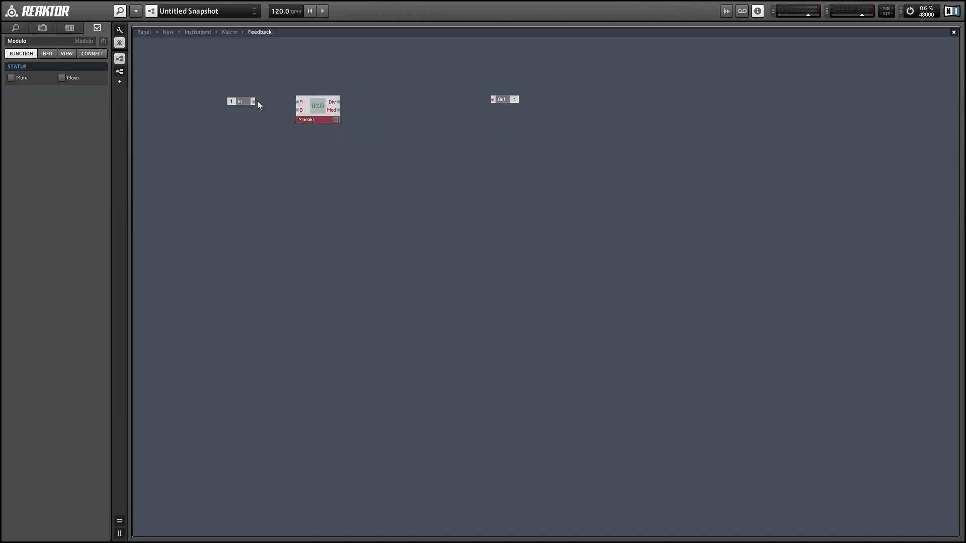
drag(252, 101, 298, 102)
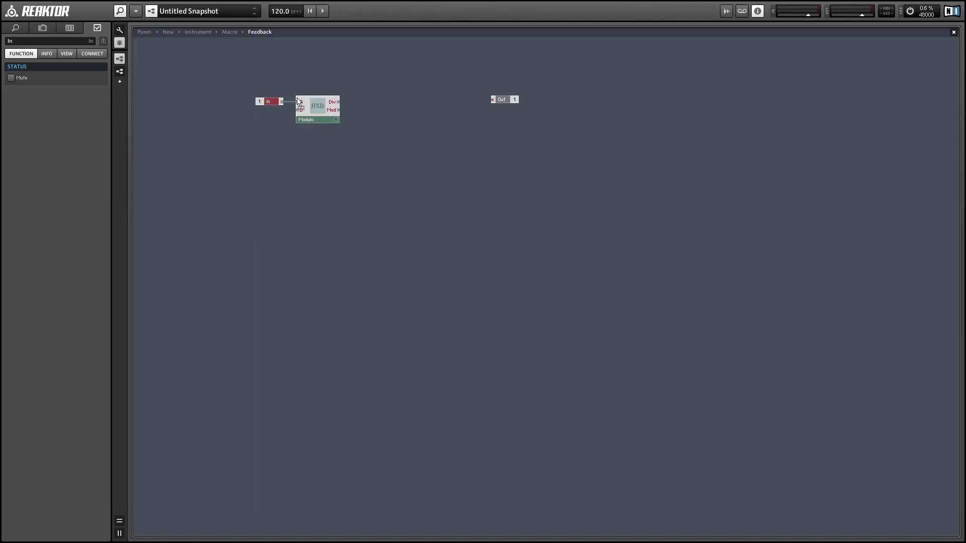
- Attach a constant of 2 to Modulo's B input
right_click(304, 111)
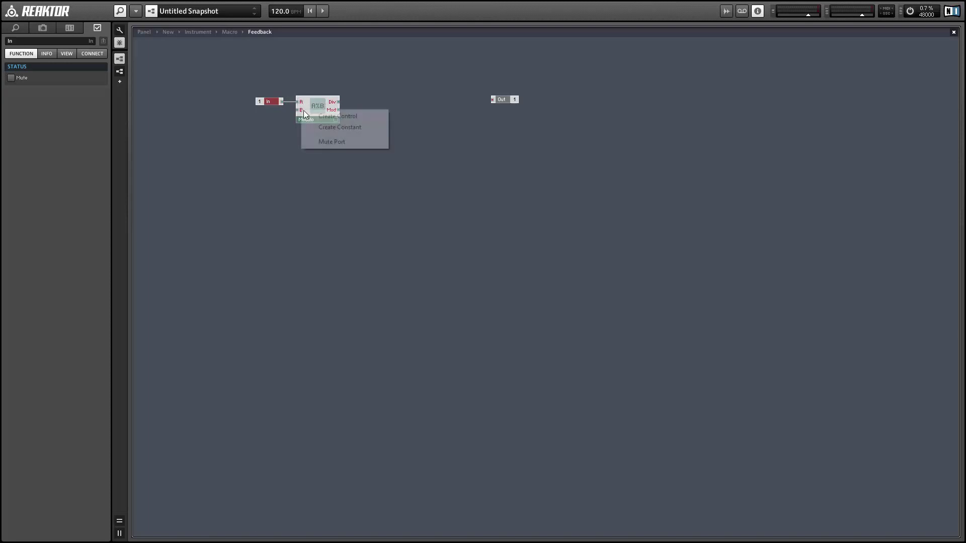
click(318, 125)
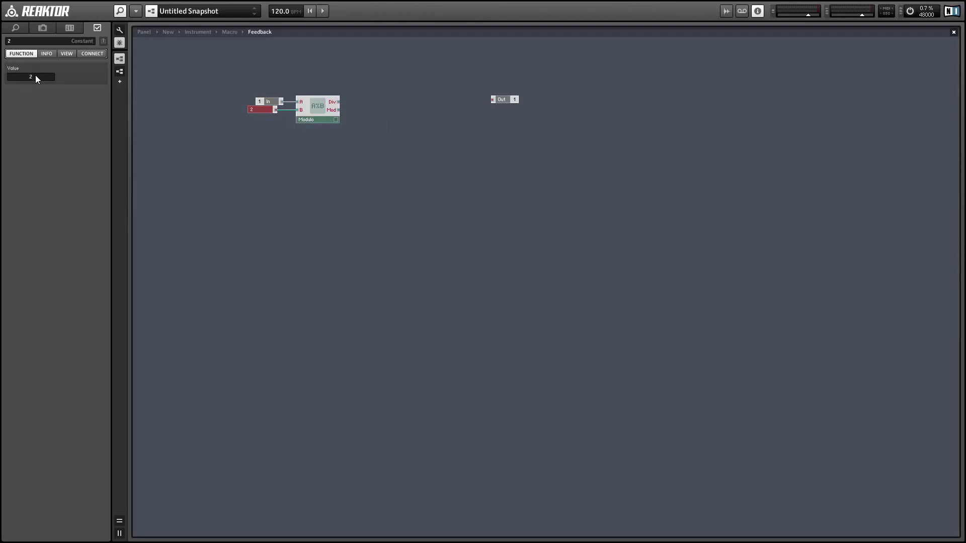
click(238, 149)
drag(265, 109, 267, 109)
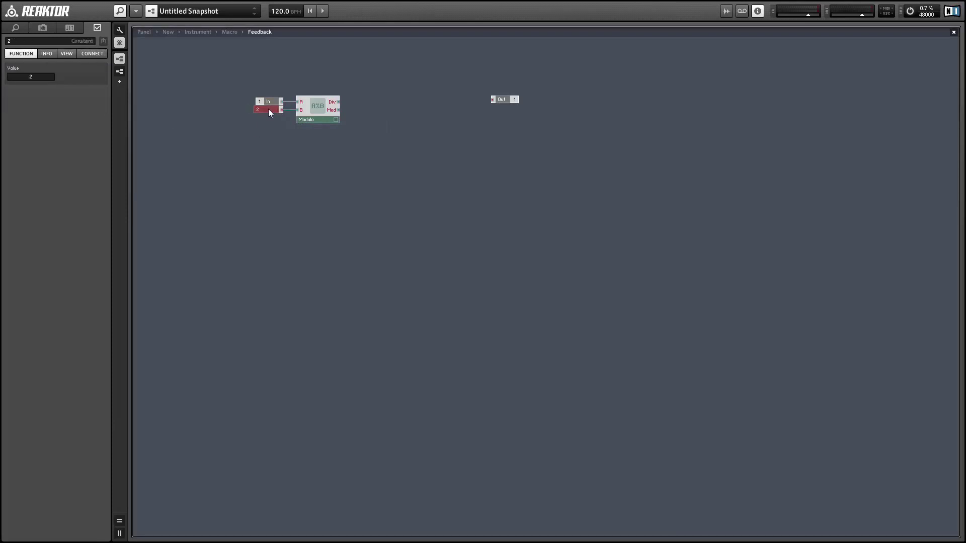
mouse_move(336, 113)
mouse_down()
mouse_move(500, 103)
mouse_move(486, 119)
mouse_move(373, 115)
mouse_up()
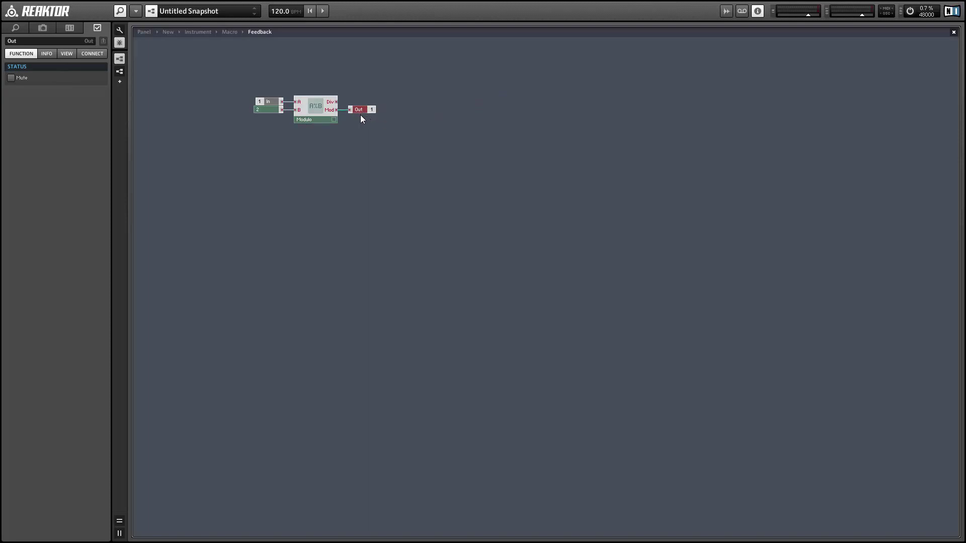
- Move the Out port right and delete its wire from Modulo
drag(358, 114, 465, 112)
click(426, 111)
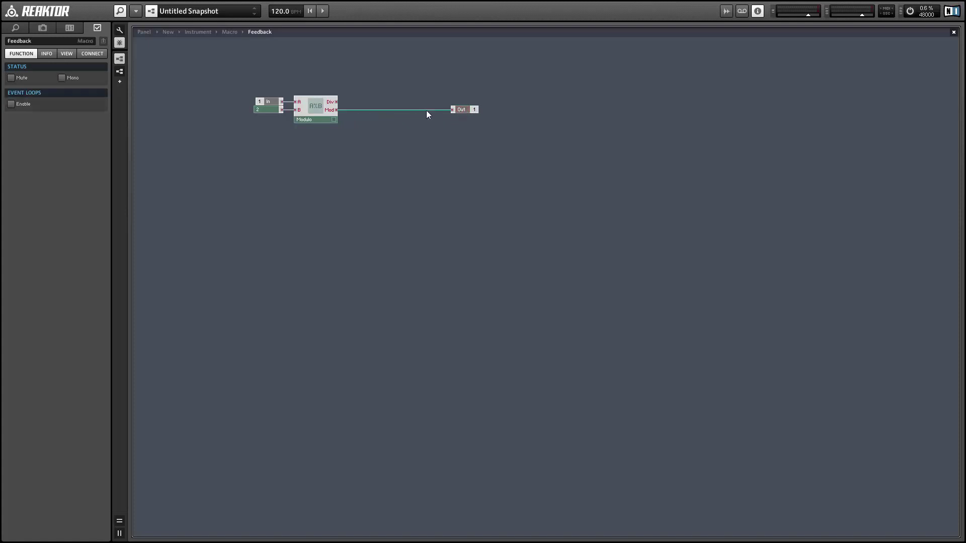
key(Delete)
- Copy the Modulo with its inputs and edit the copied lower constant's value
drag(272, 121, 313, 136)
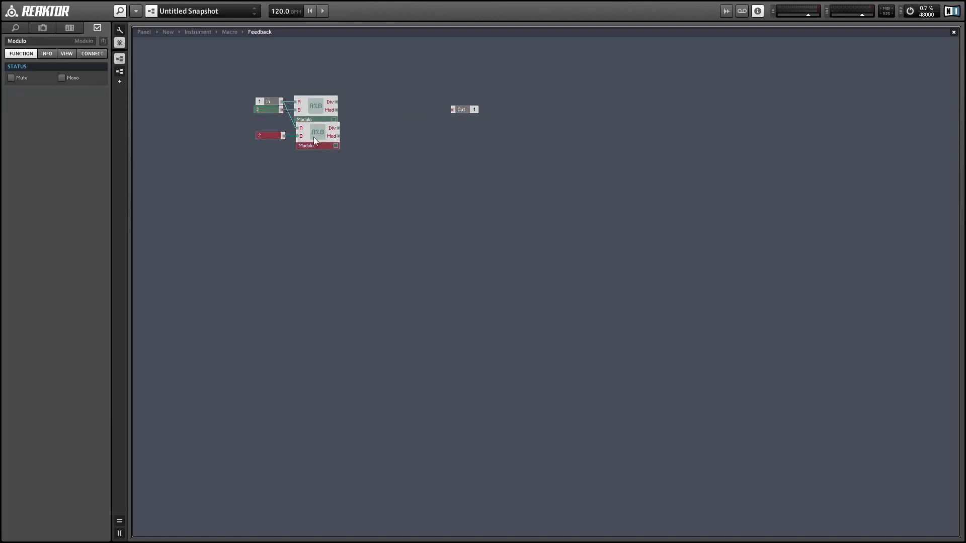
click(273, 136)
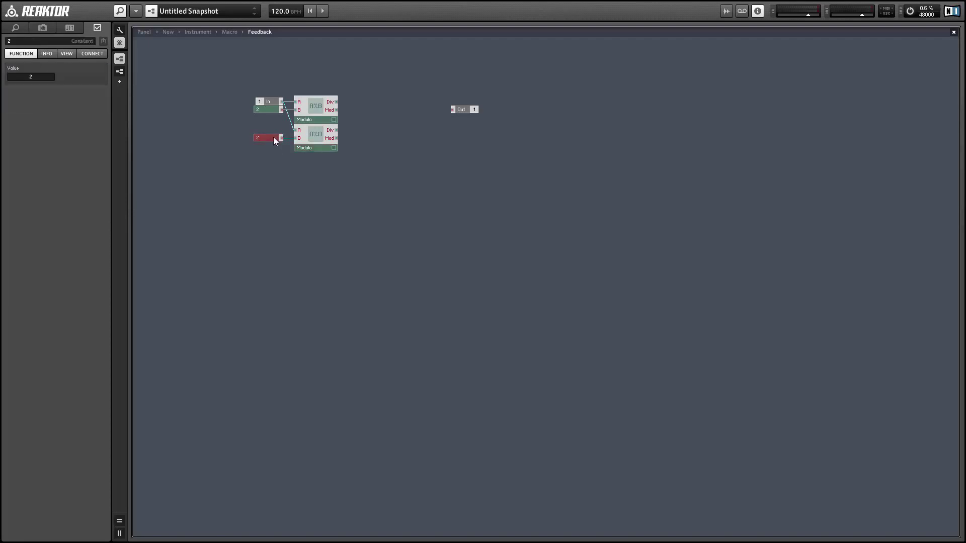
double_click(20, 77)
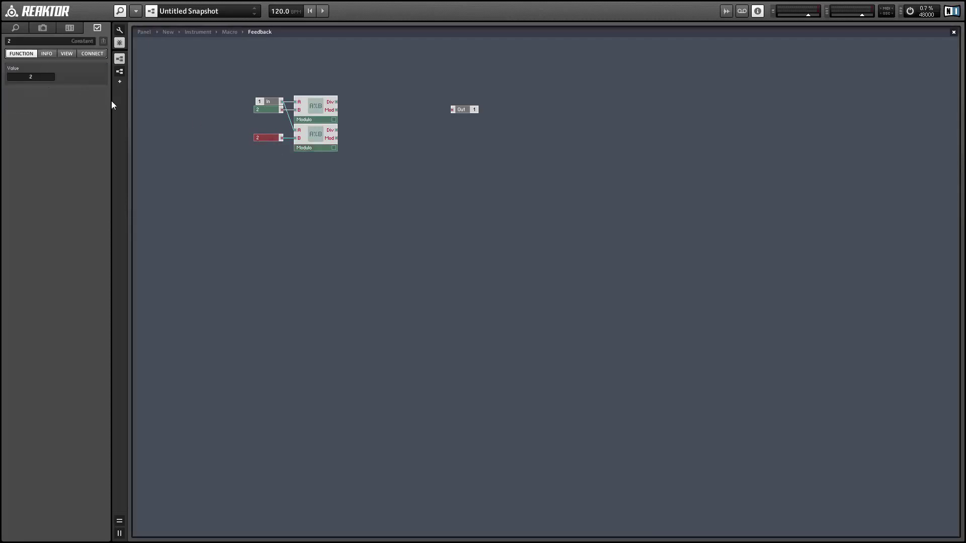
click(191, 120)
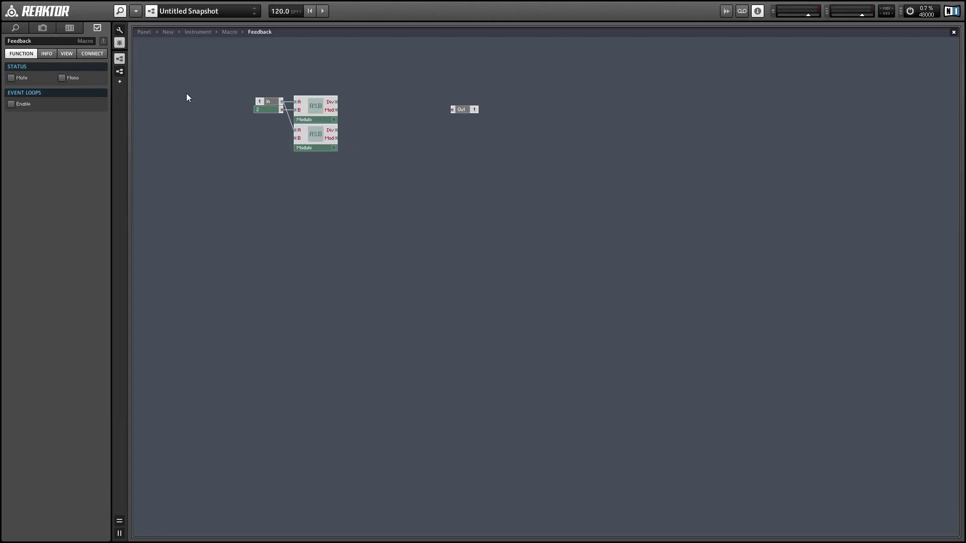
- Add a Power x^y module with a constant 2 on its X input
right_click(212, 112)
mouse_move(252, 118)
mouse_move(351, 156)
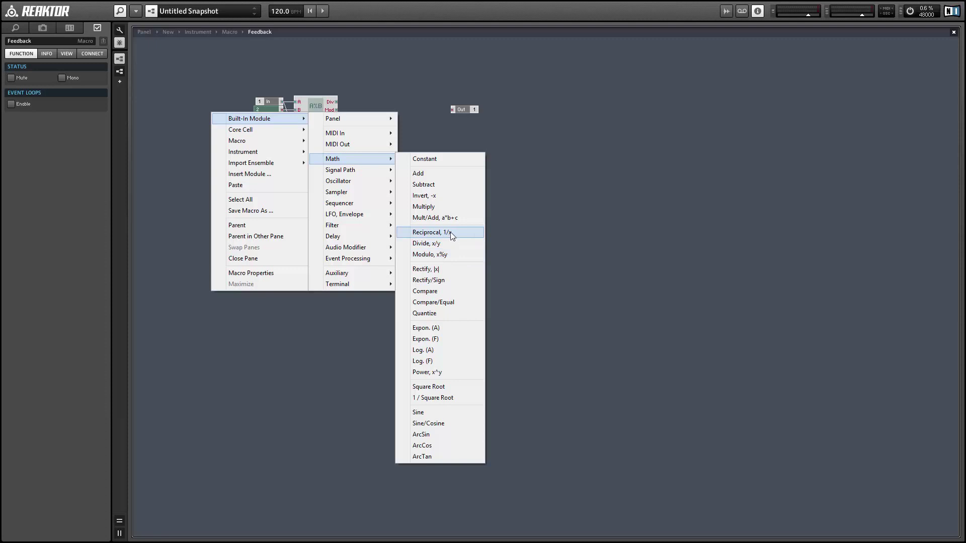
click(433, 371)
drag(225, 131, 225, 146)
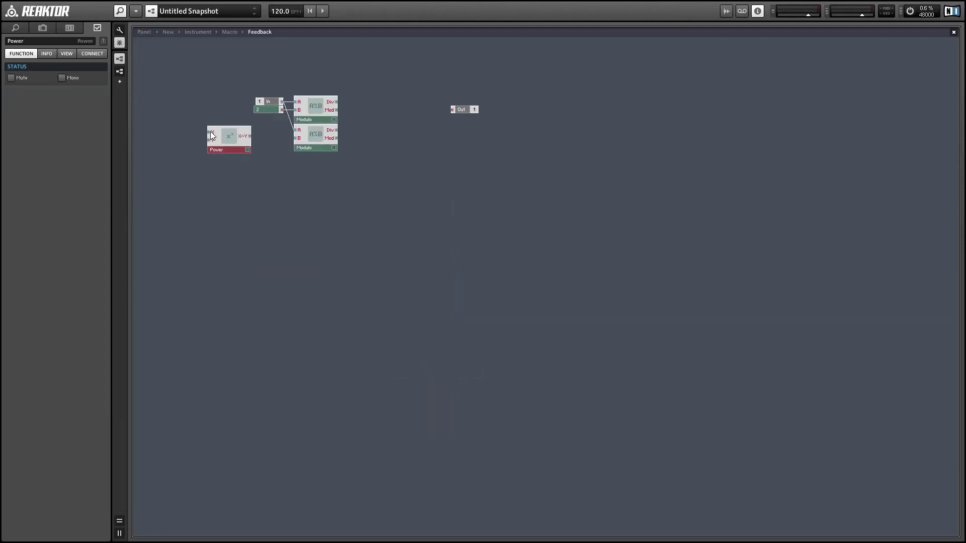
right_click(211, 133)
click(248, 147)
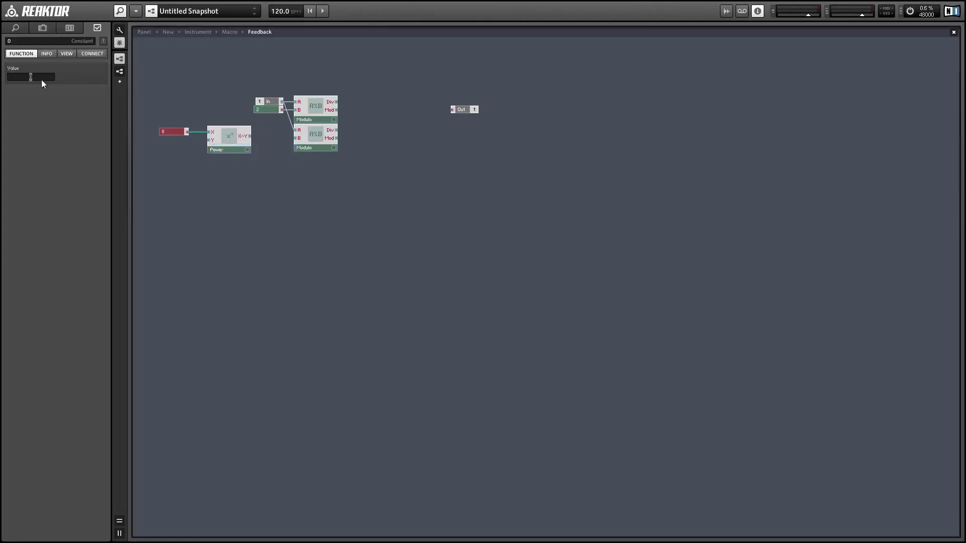
text(2)
click(154, 123)
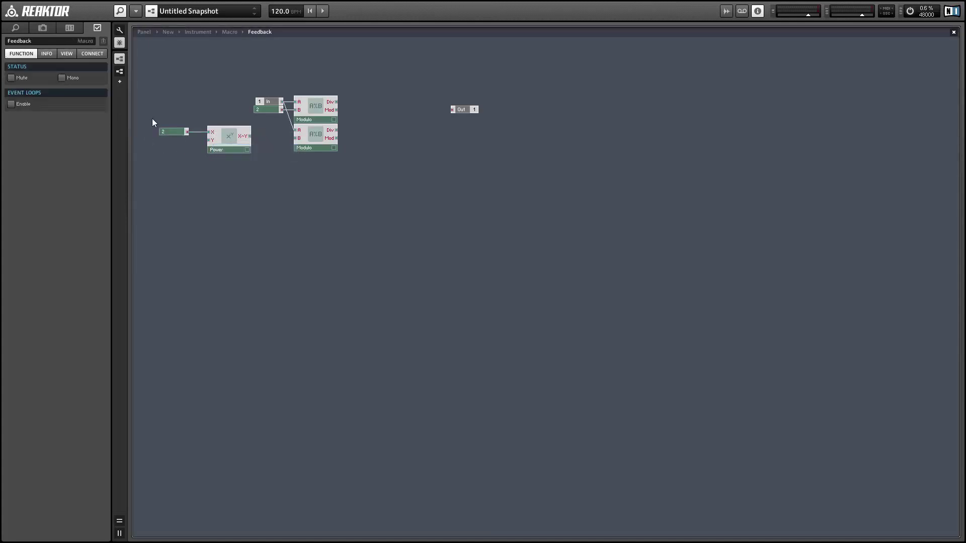
- Attach a Y fader ranging 1 to 14 to the Power module's Y input
right_click(209, 142)
click(246, 144)
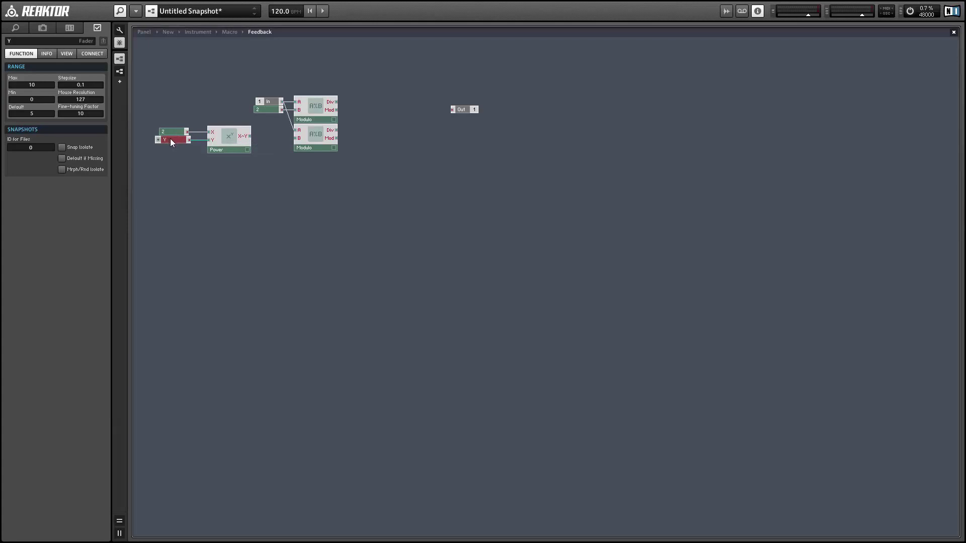
double_click(32, 85)
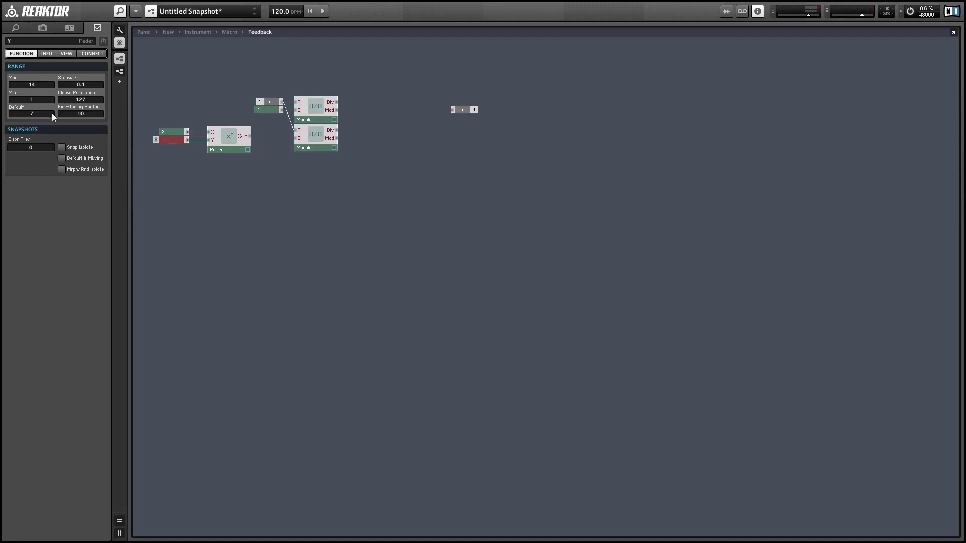
click(153, 154)
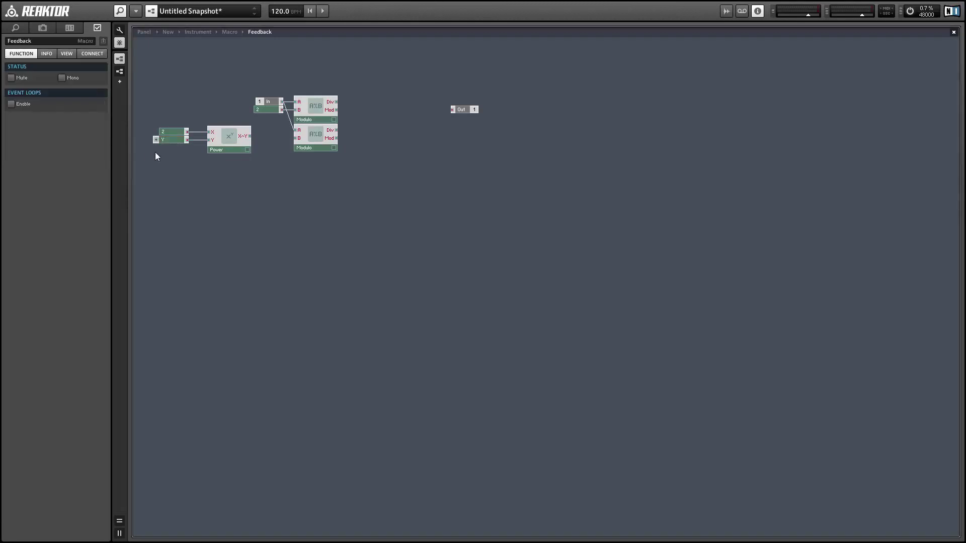
- Wire the Power output into the second Modulo's B input and tidy the layout
drag(170, 139, 181, 140)
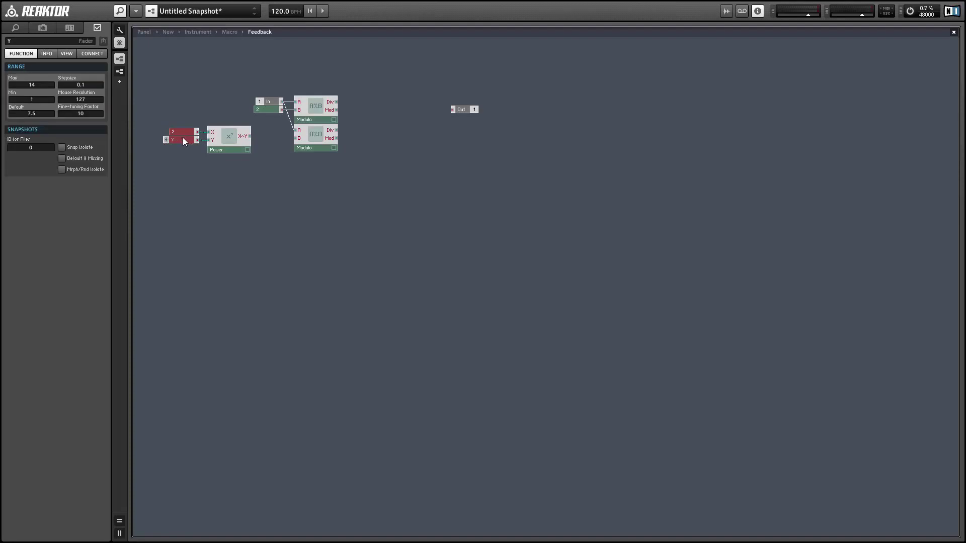
drag(264, 141, 296, 138)
drag(179, 133, 257, 146)
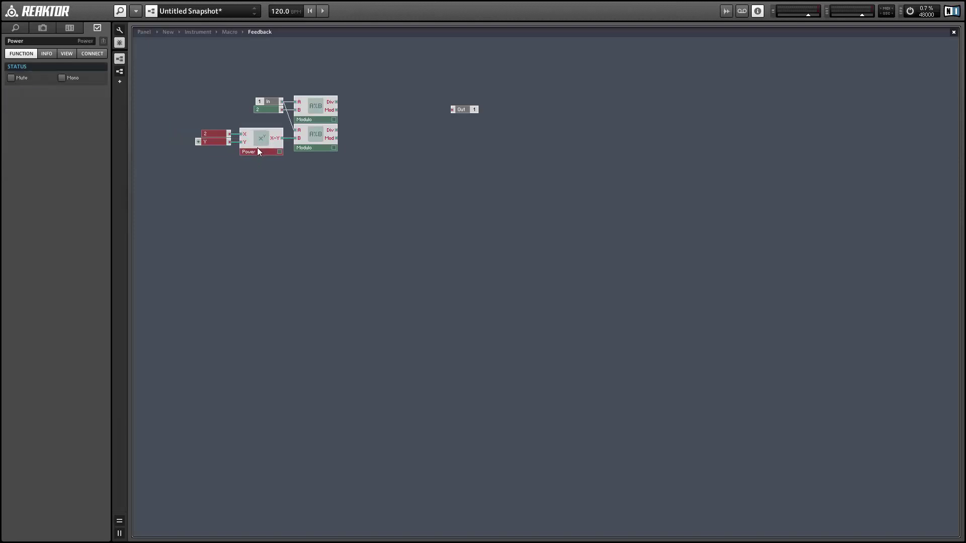
click(277, 159)
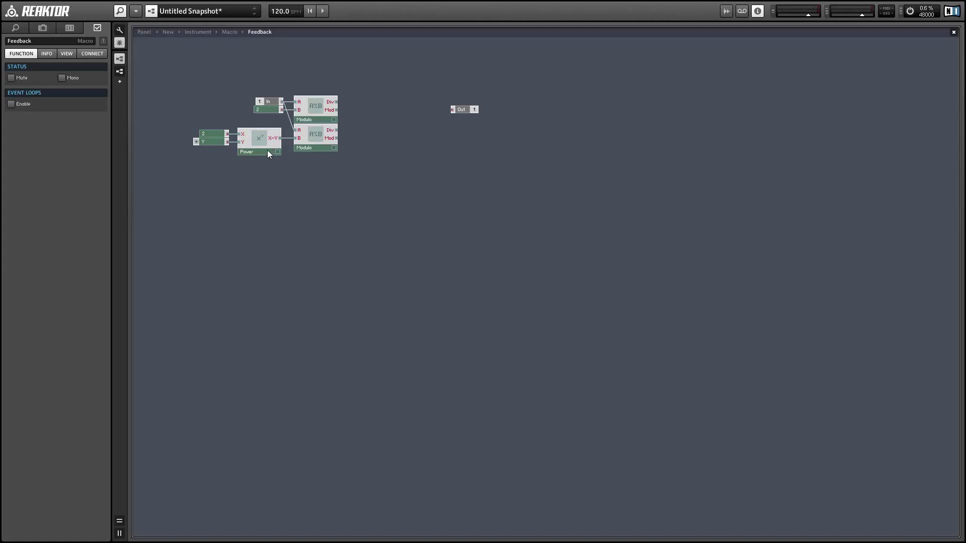
click(204, 143)
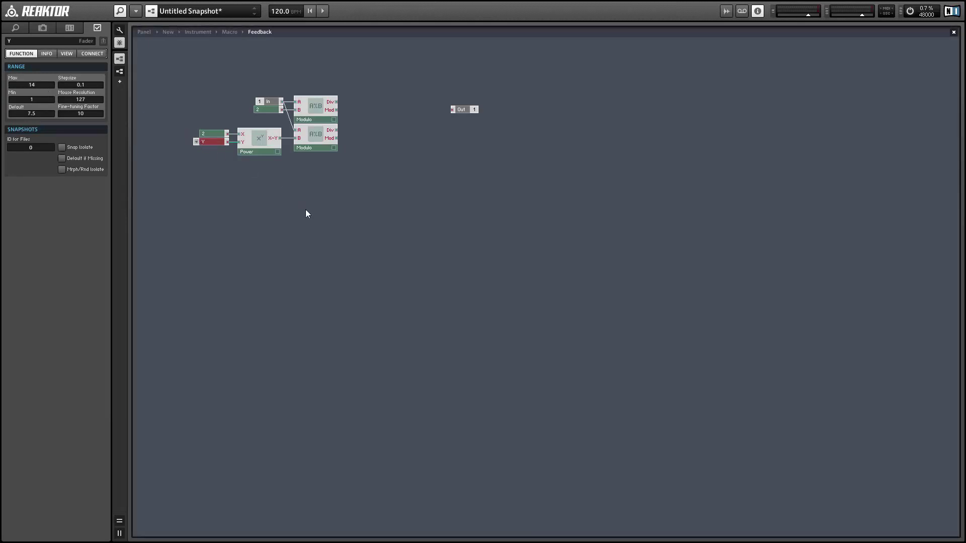
click(323, 222)
- Duplicate the lower Modulo, feed it the middle Modulo's Div output, and divide by constant 2
click(333, 146)
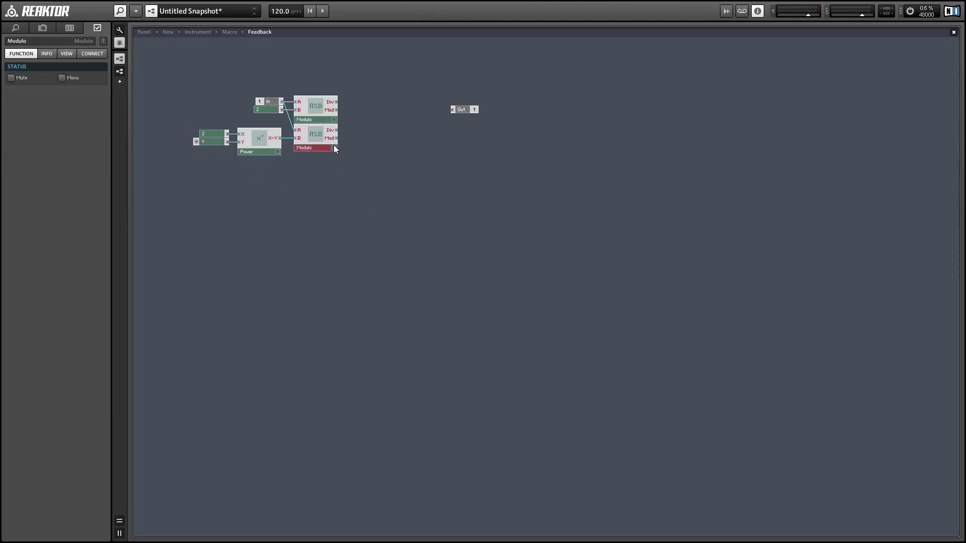
drag(334, 147, 326, 174)
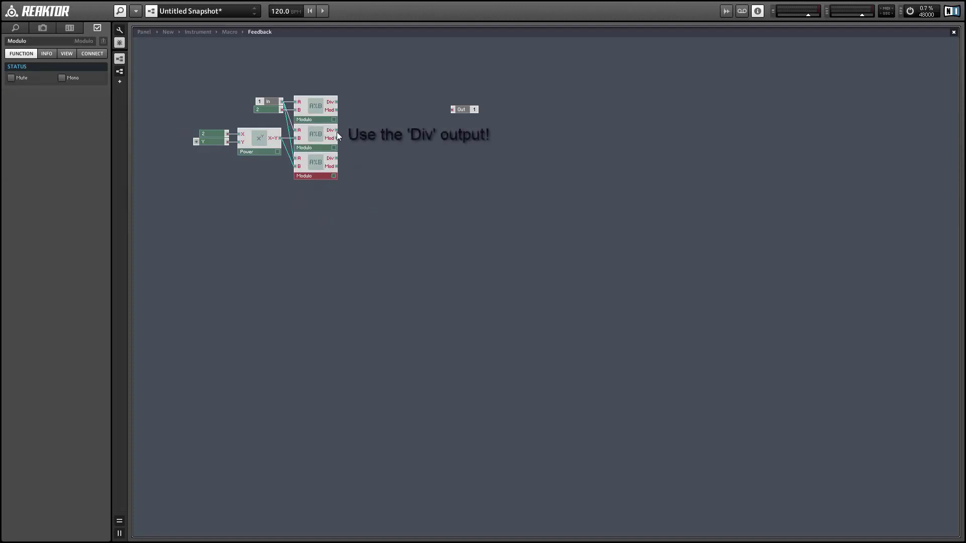
drag(336, 130, 299, 167)
right_click(297, 167)
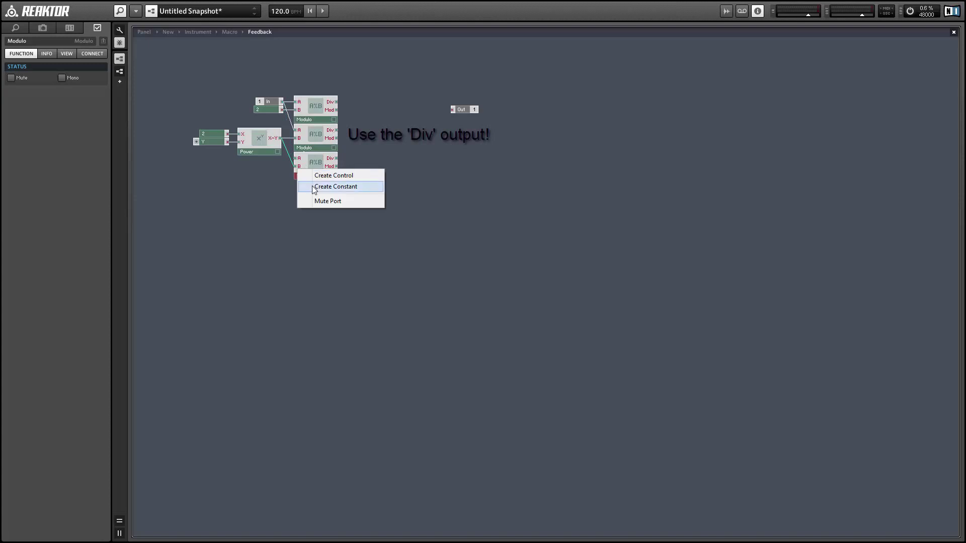
click(306, 188)
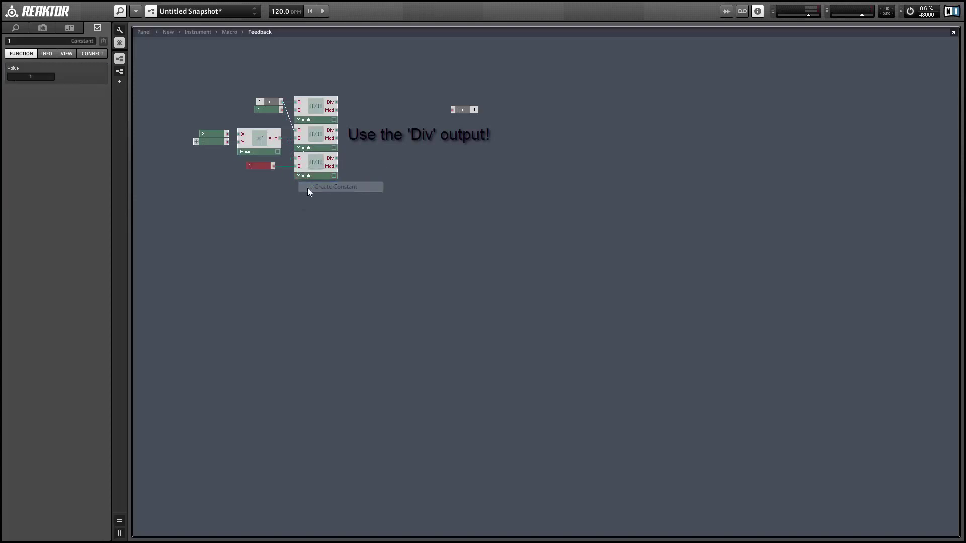
double_click(33, 76)
text(2)
click(156, 199)
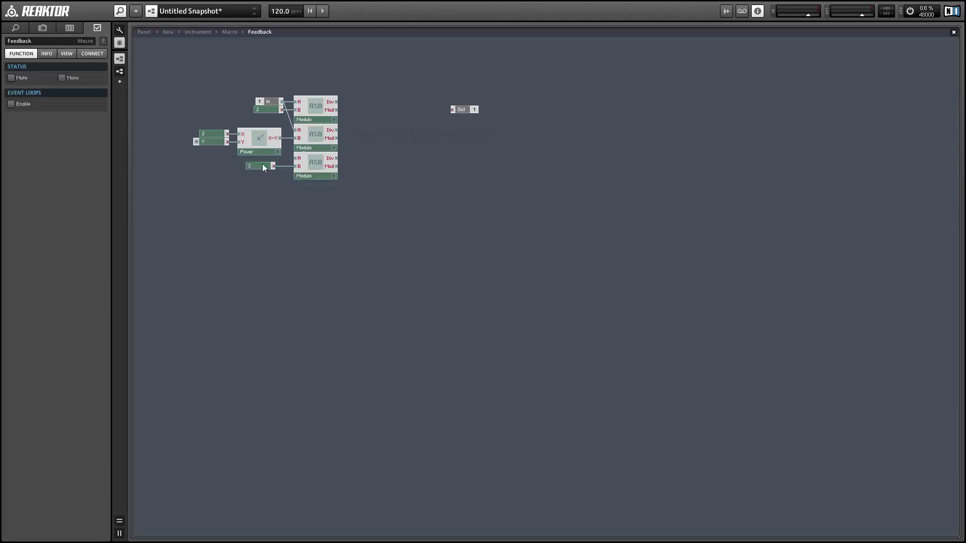
drag(262, 168, 267, 170)
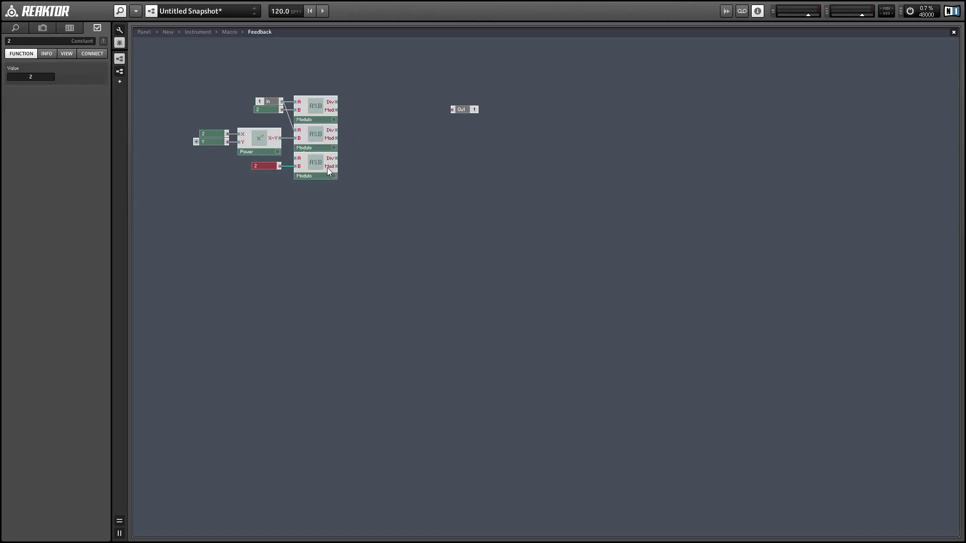
- Insert a Logic EXOR fed by the top and bottom Modulos' Mod outputs
right_click(379, 104)
mouse_move(387, 109)
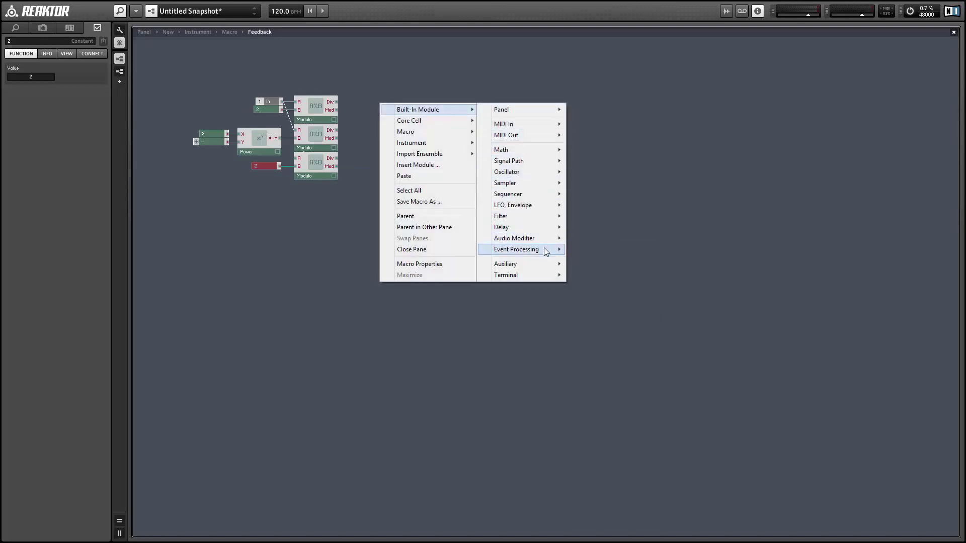
mouse_move(544, 249)
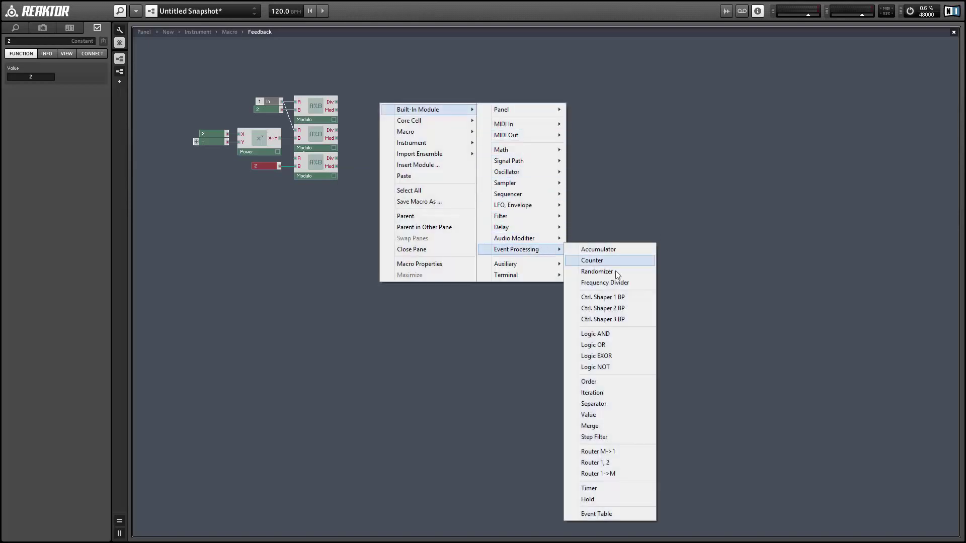
click(625, 356)
drag(370, 110, 379, 108)
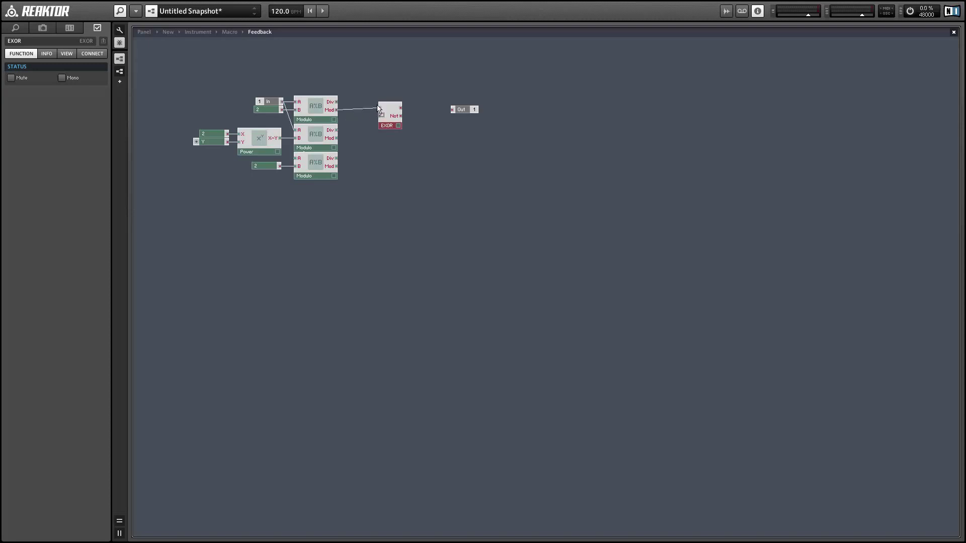
drag(338, 176, 336, 166)
drag(387, 126, 369, 127)
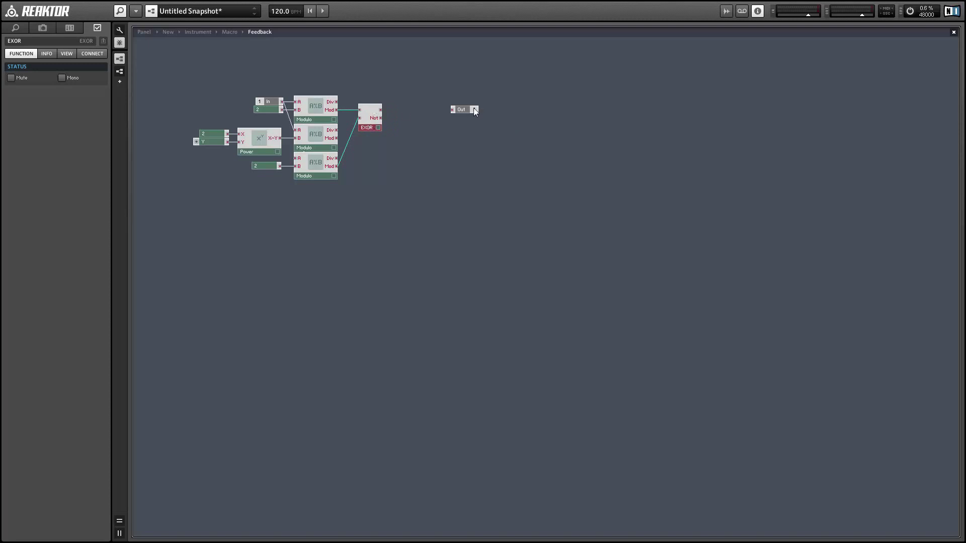
drag(475, 112, 510, 114)
- Add a Multiply module after the EXOR with a constant 16384 on its second input
right_click(428, 85)
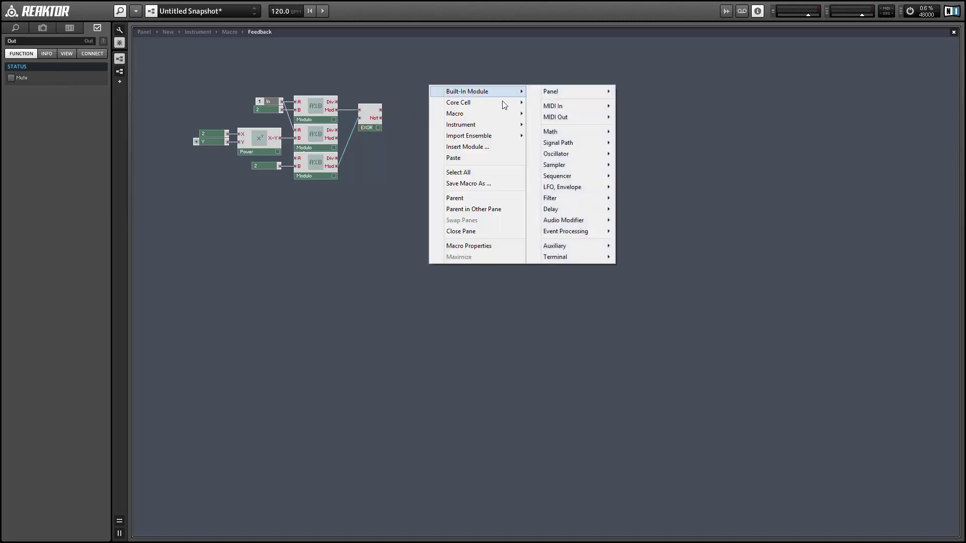
mouse_move(566, 131)
click(645, 179)
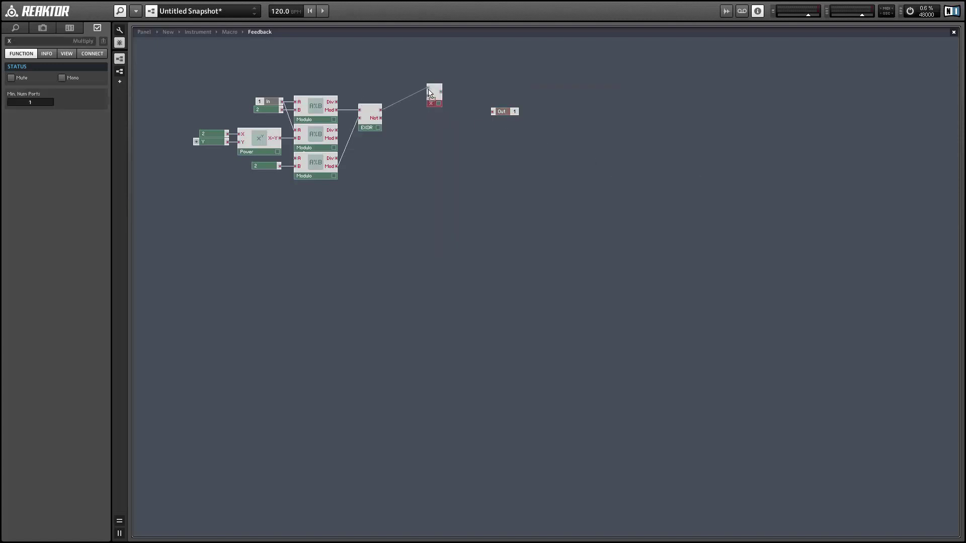
drag(436, 102, 459, 124)
right_click(454, 119)
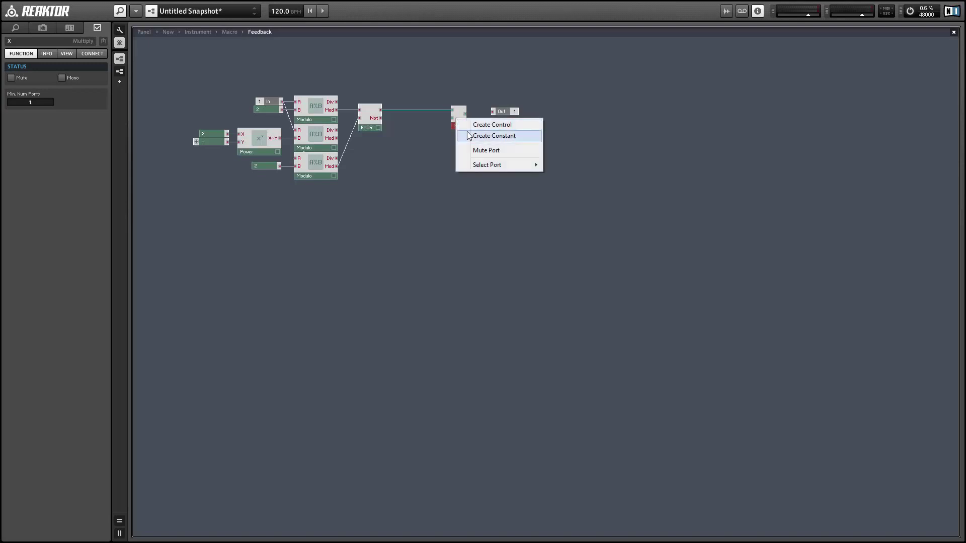
click(473, 136)
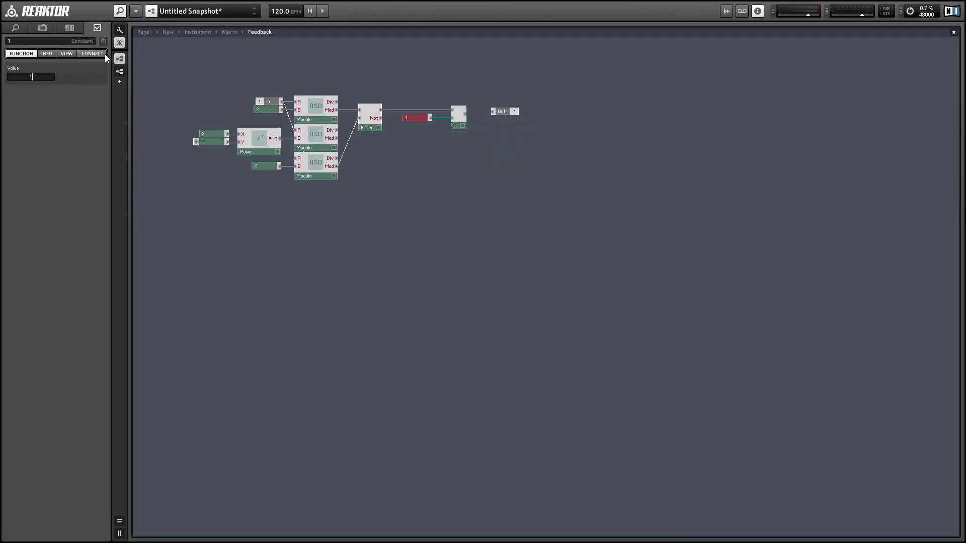
text(16384)
key(Return)
- Arrange the Multiply and 16384 constant, and wire the product to the Out terminal
drag(413, 121, 398, 116)
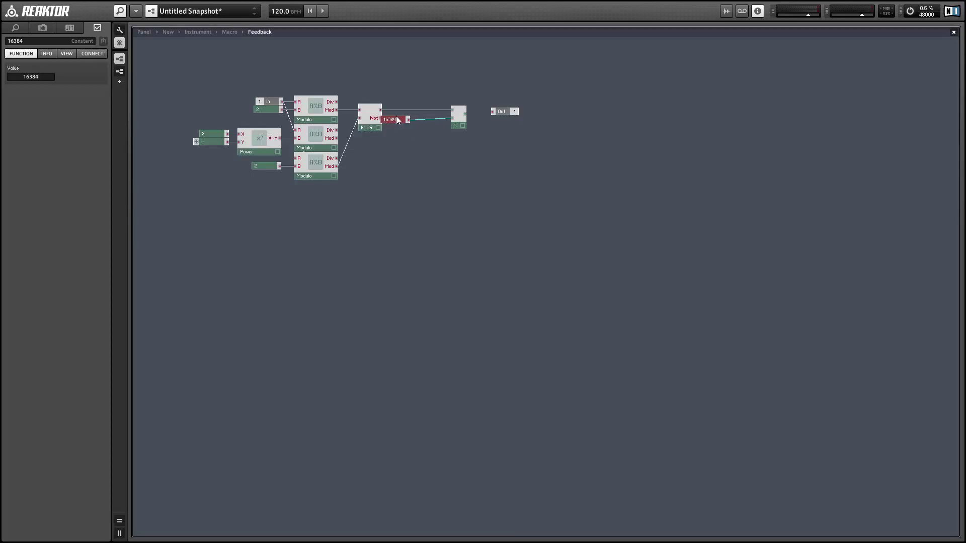
drag(454, 128, 427, 125)
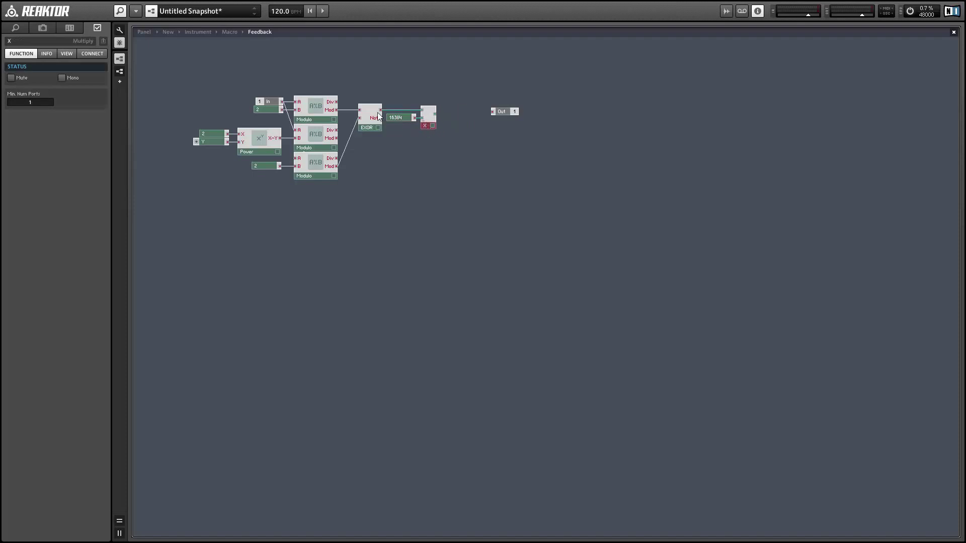
click(438, 113)
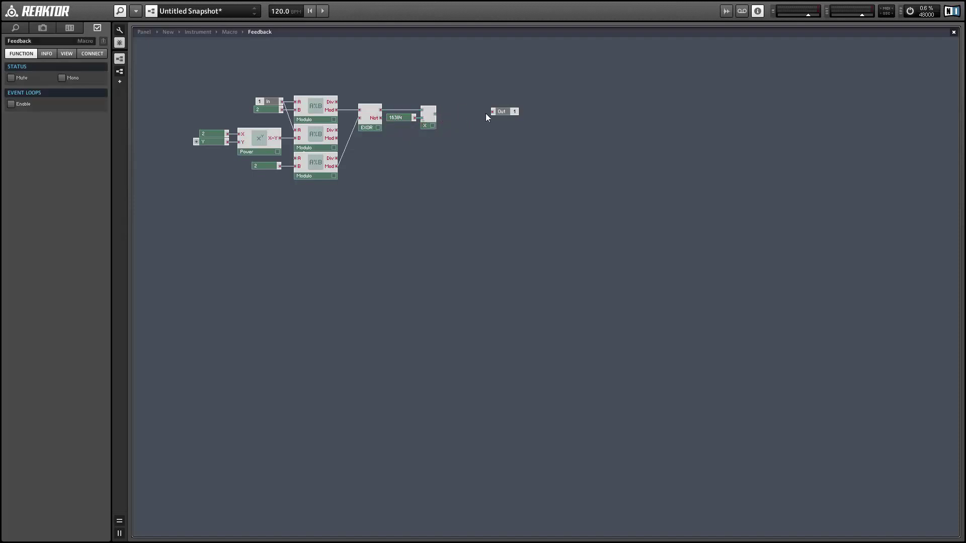
drag(491, 111, 431, 115)
drag(504, 113, 479, 115)
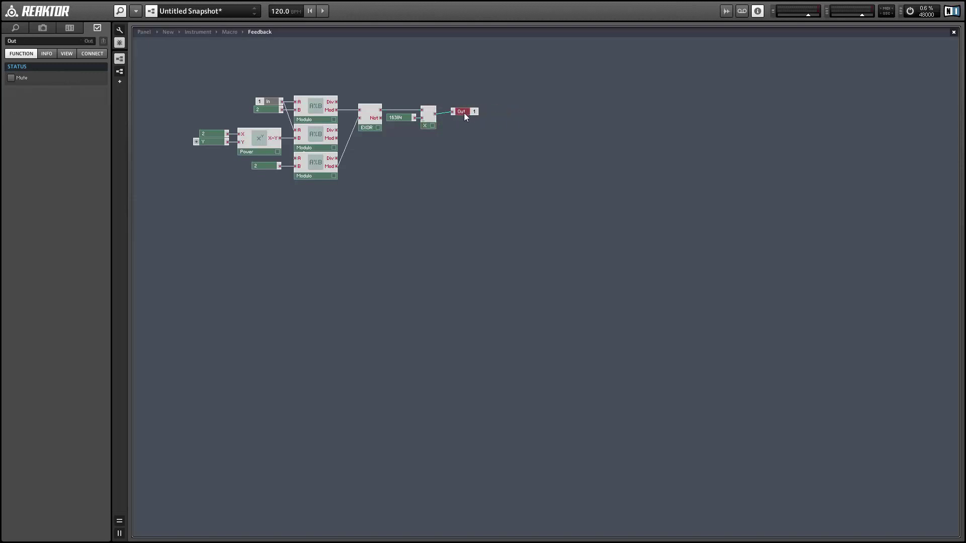
click(464, 135)
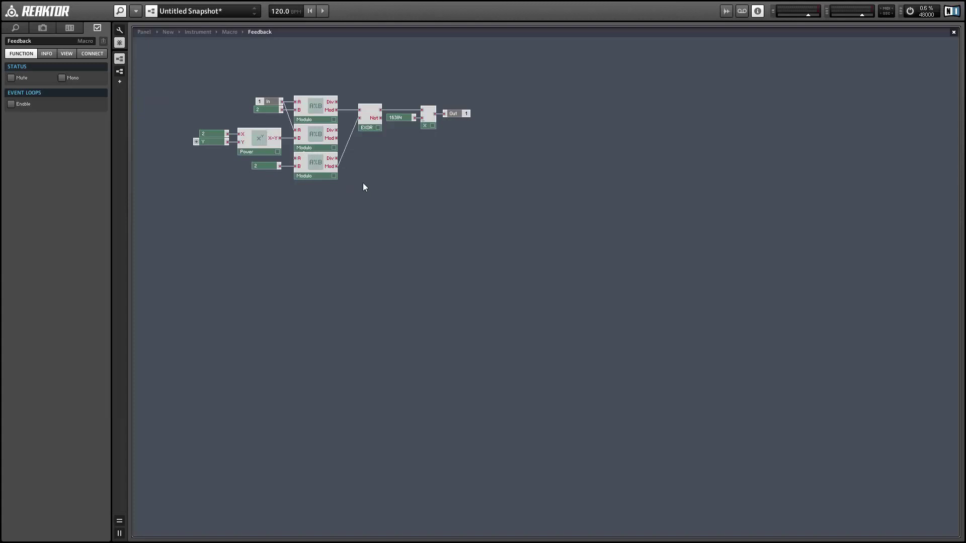
- Return to the parent macro structure and insert a Divide module after the Add
double_click(388, 136)
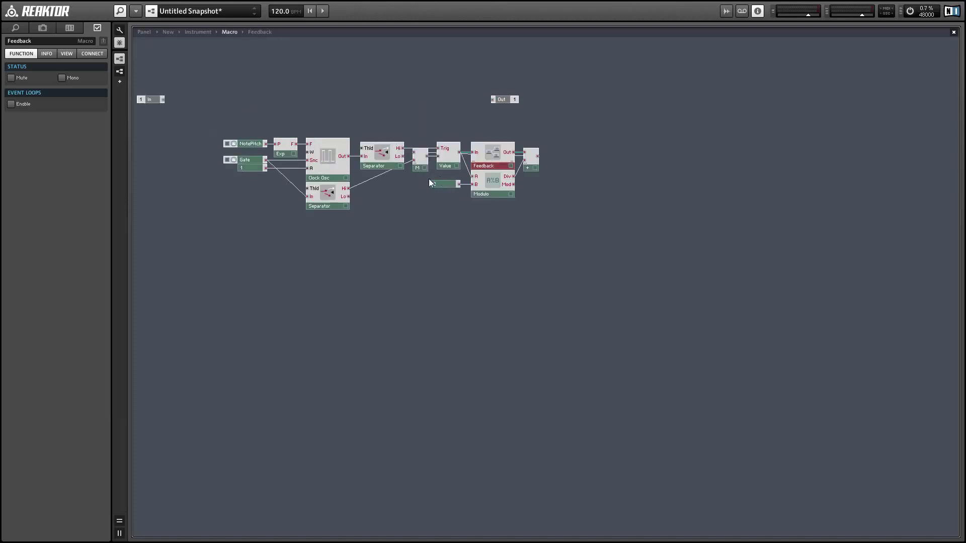
click(503, 162)
click(532, 169)
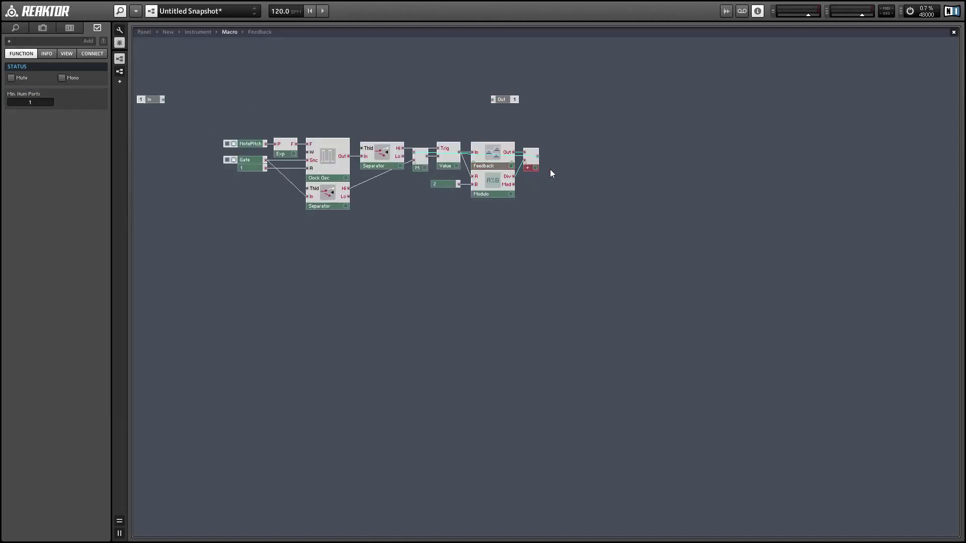
right_click(592, 146)
mouse_move(629, 149)
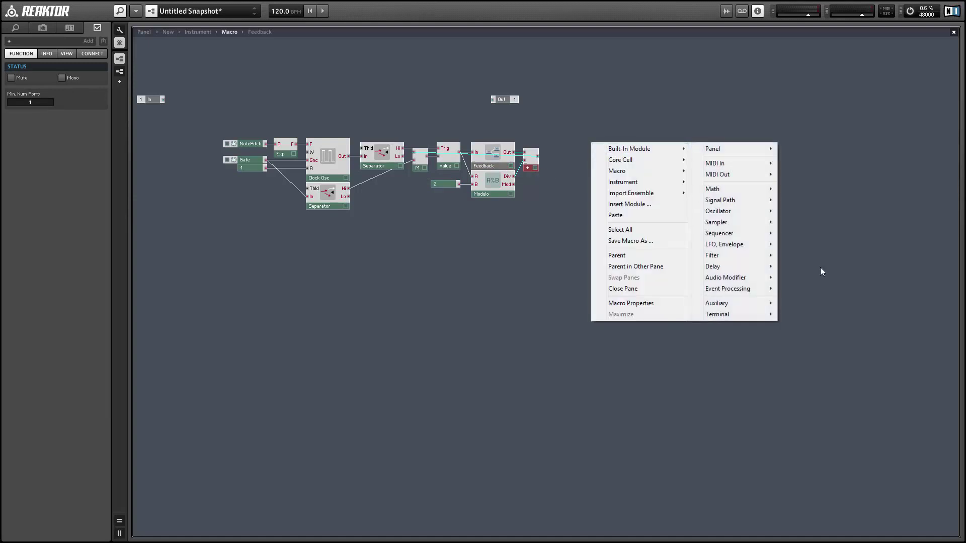
mouse_move(715, 292)
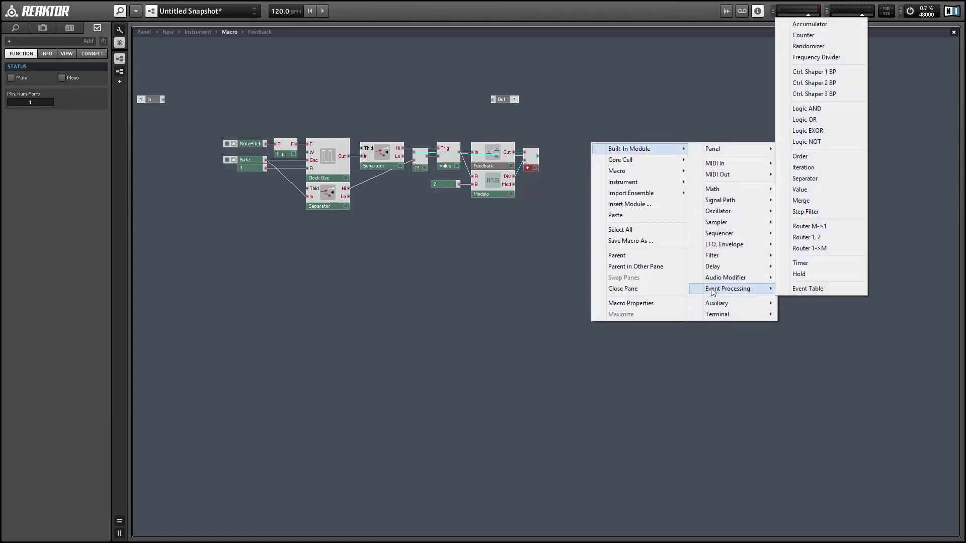
mouse_move(728, 189)
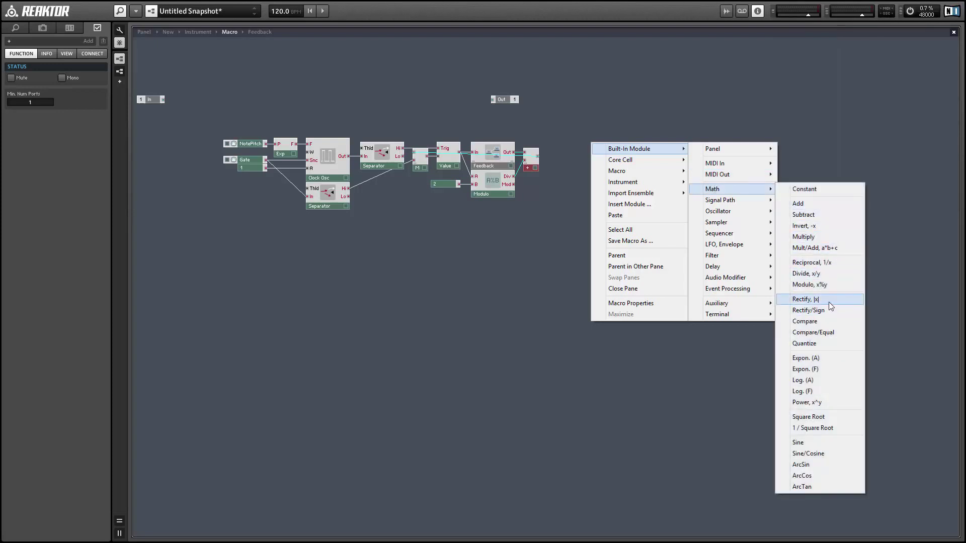
click(814, 274)
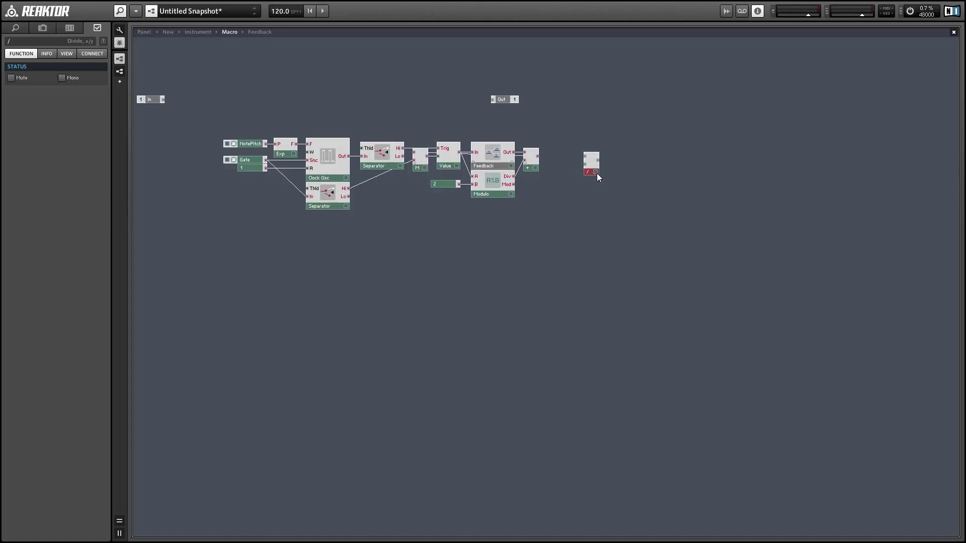
drag(534, 158, 585, 158)
- Attach a constant 16384 to the Divide module's lower input
right_click(586, 164)
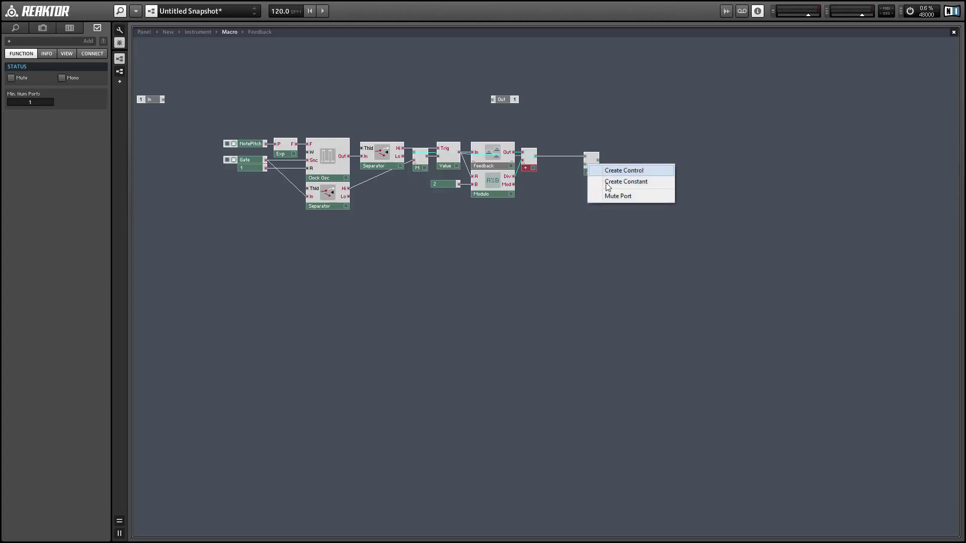
click(608, 181)
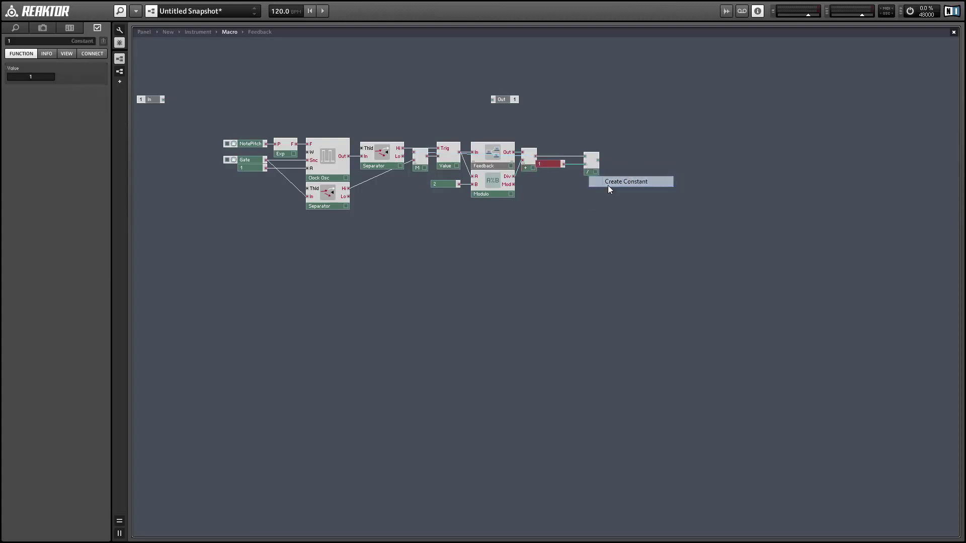
click(37, 77)
text(16384)
key(Return)
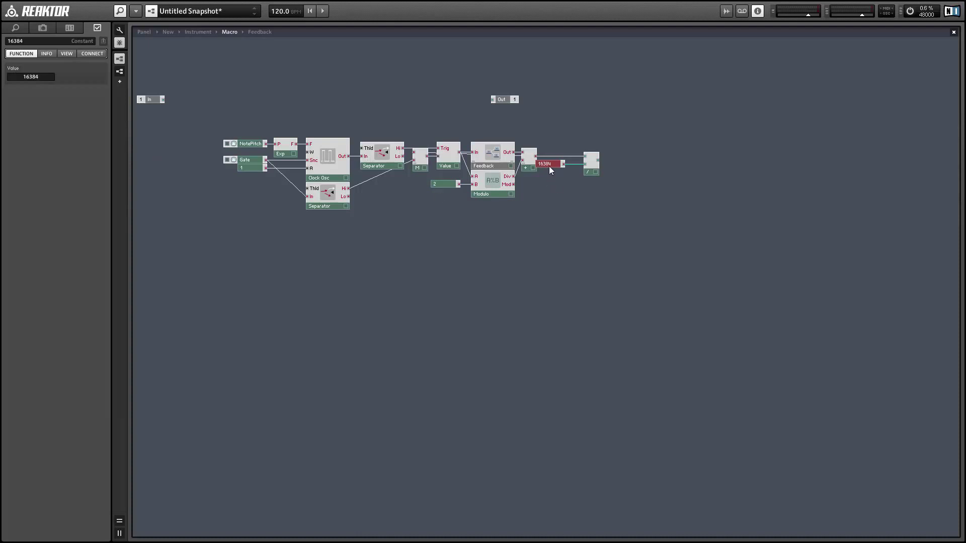
drag(548, 166, 561, 166)
- Insert a Subtract module after the Divide with a constant 1 on its other input
click(630, 173)
right_click(656, 144)
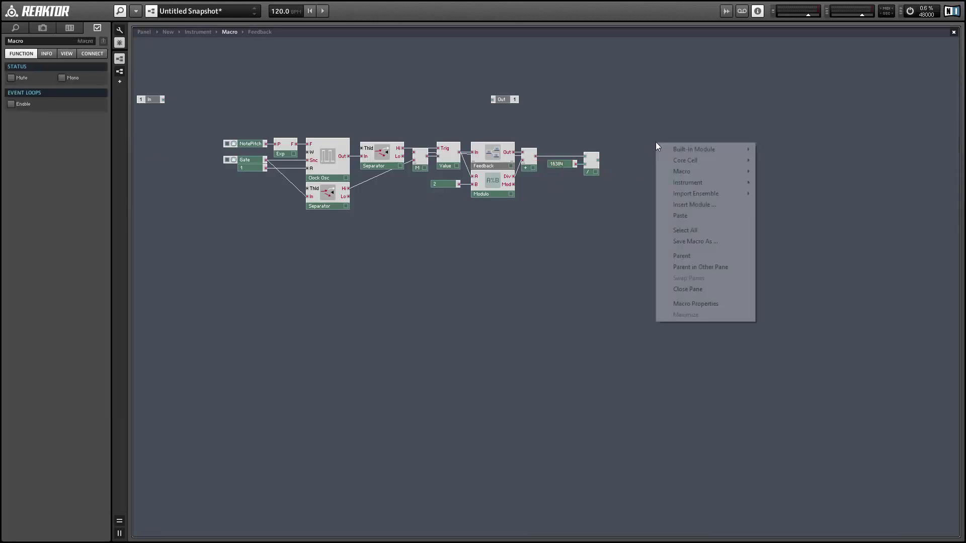
mouse_move(717, 151)
mouse_move(782, 190)
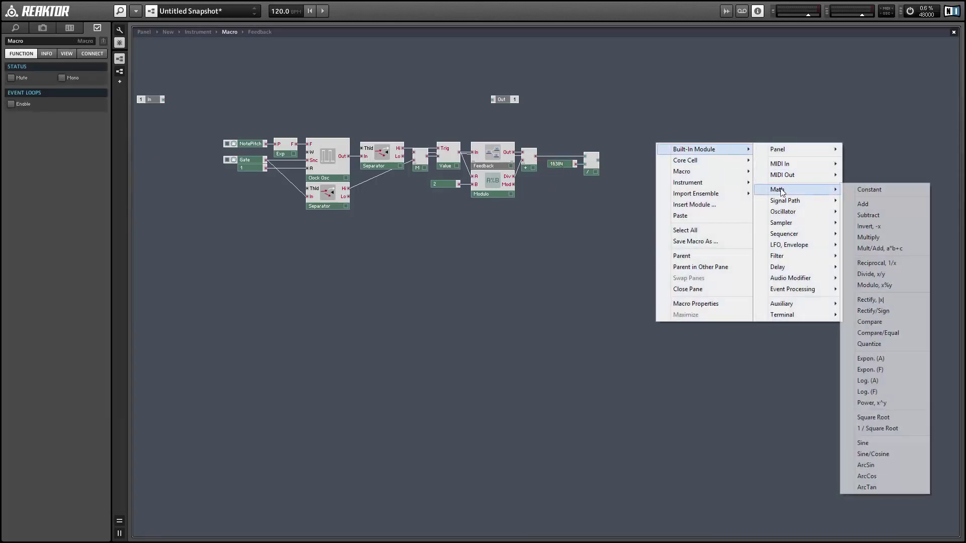
click(869, 215)
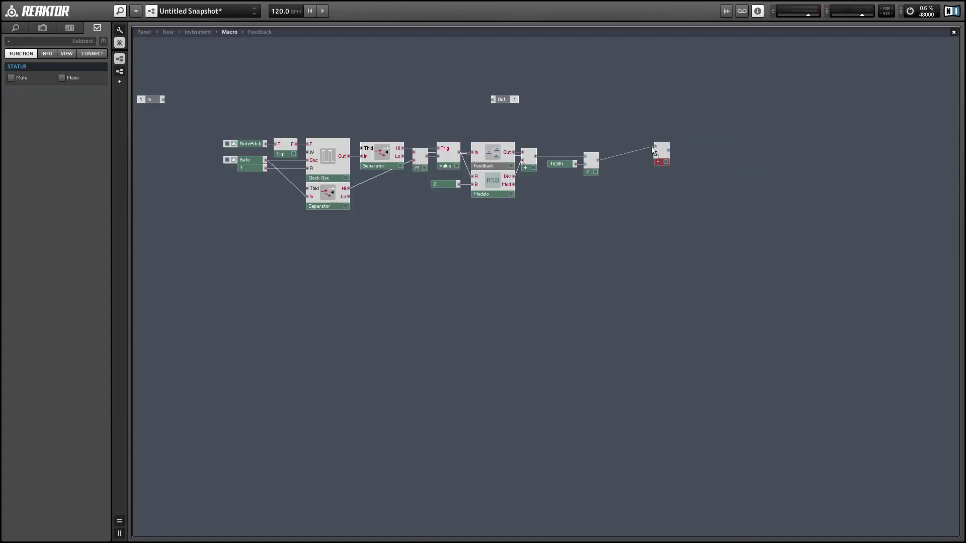
drag(664, 162, 651, 172)
right_click(645, 173)
click(677, 187)
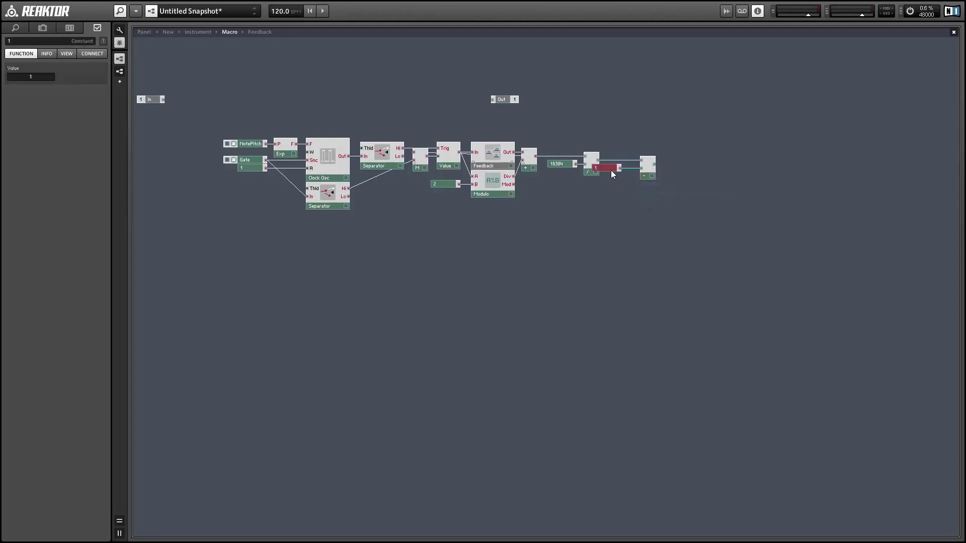
click(654, 176)
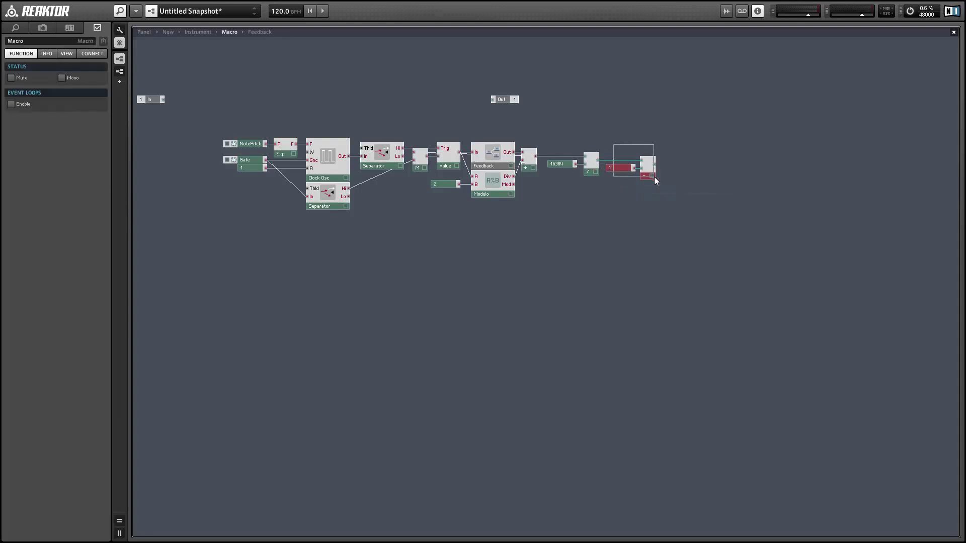
drag(624, 169, 569, 172)
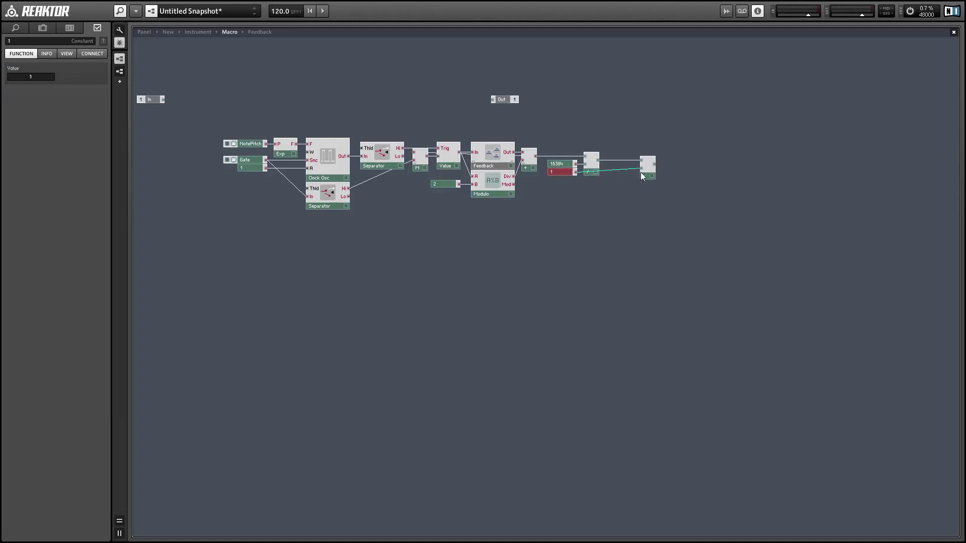
drag(641, 173, 618, 177)
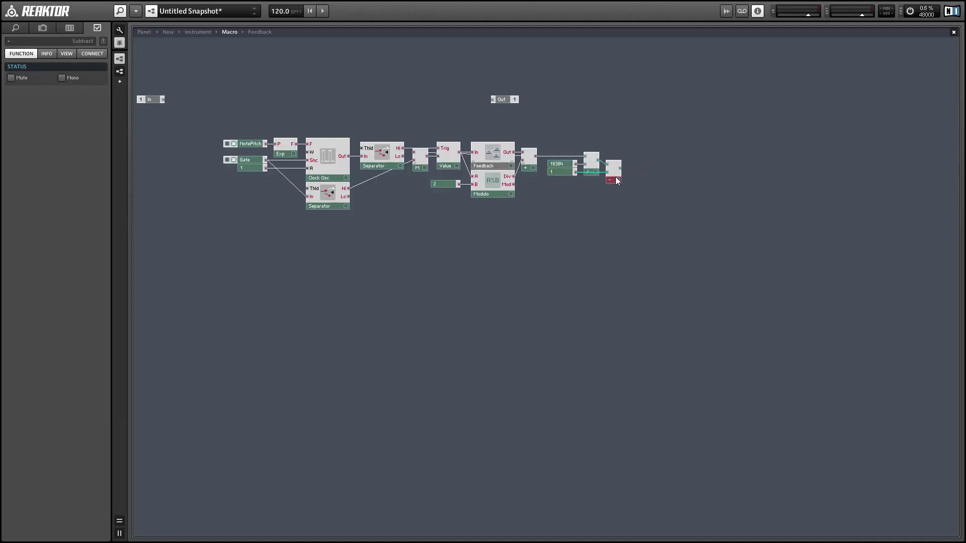
click(568, 198)
- Add an AR envelope below the chain, triggered by the Gate output on its G input
right_click(662, 151)
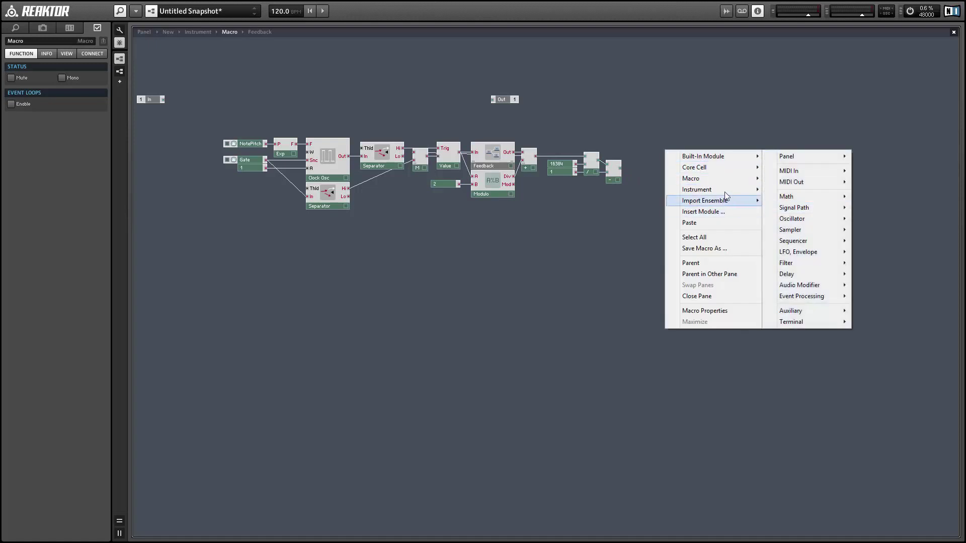
mouse_move(744, 157)
mouse_move(818, 211)
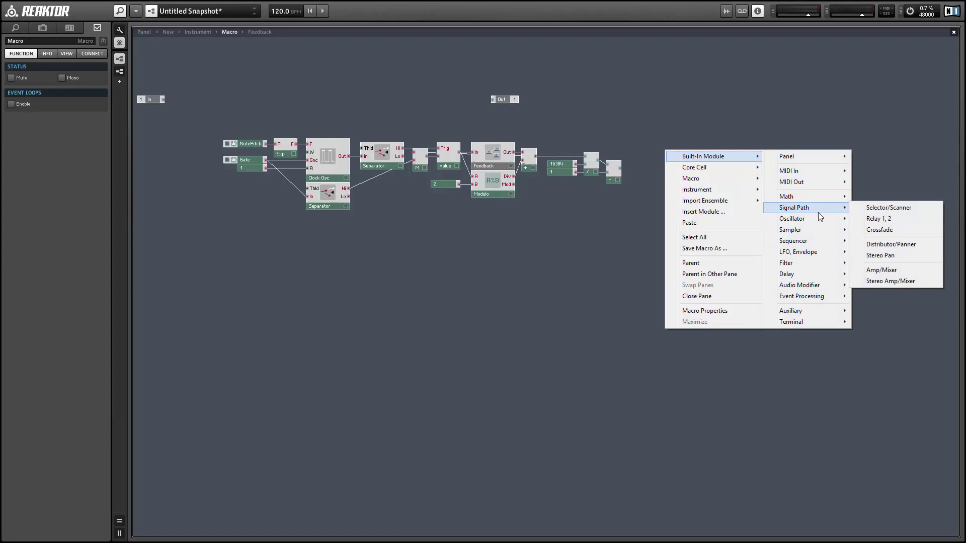
mouse_move(819, 253)
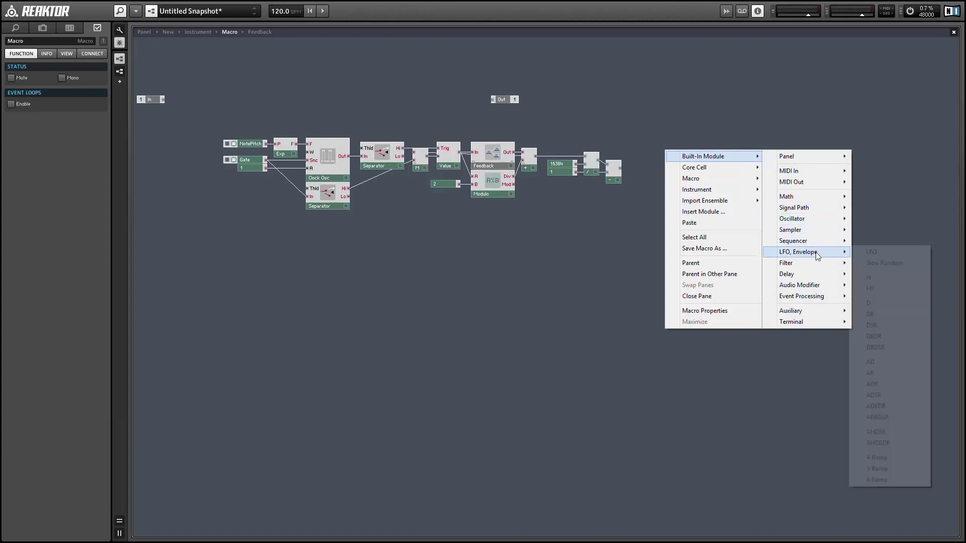
click(877, 376)
drag(687, 174, 599, 243)
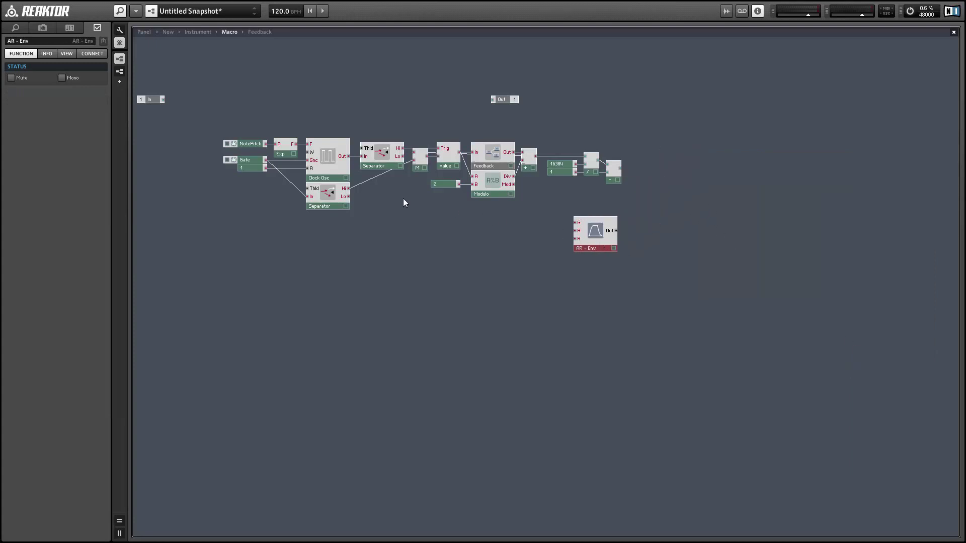
drag(463, 215, 575, 222)
- Insert a Multiply scaling the Subtract result by the envelope, feeding the Out port
right_click(671, 147)
mouse_move(702, 154)
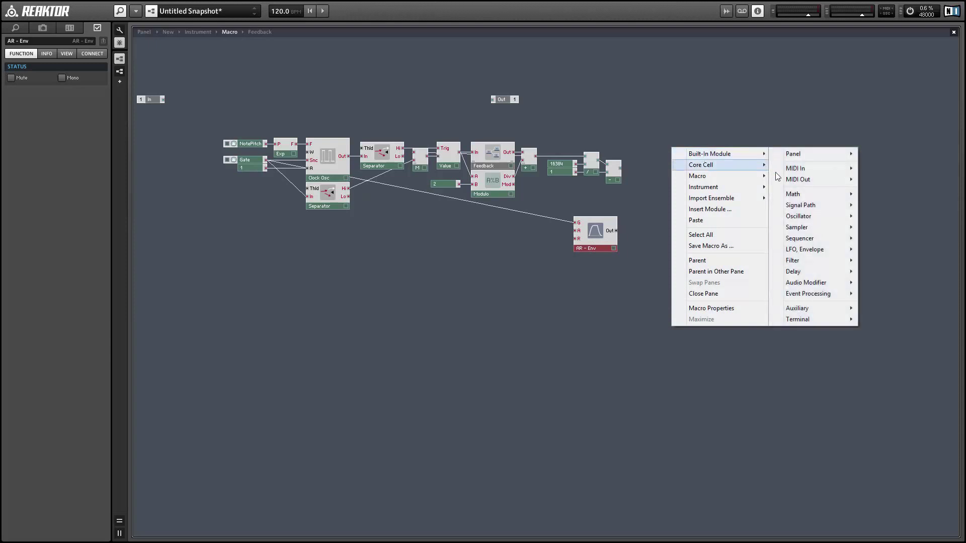
mouse_move(789, 187)
click(910, 243)
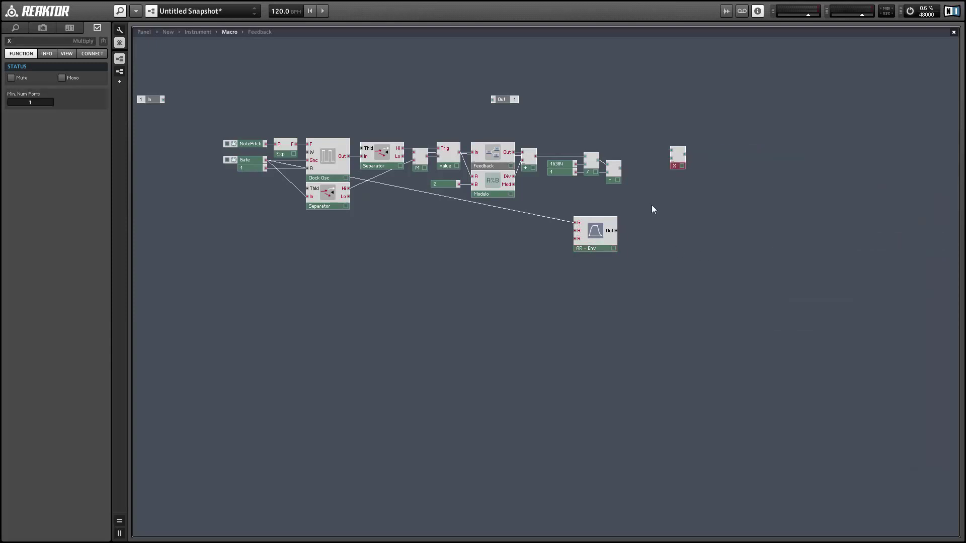
drag(619, 170, 654, 176)
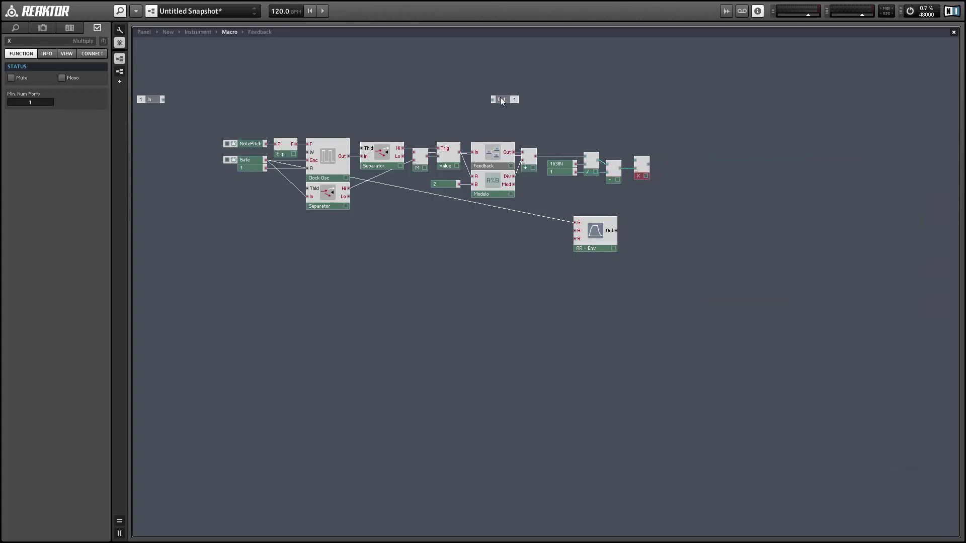
drag(501, 99, 660, 164)
drag(607, 238, 634, 160)
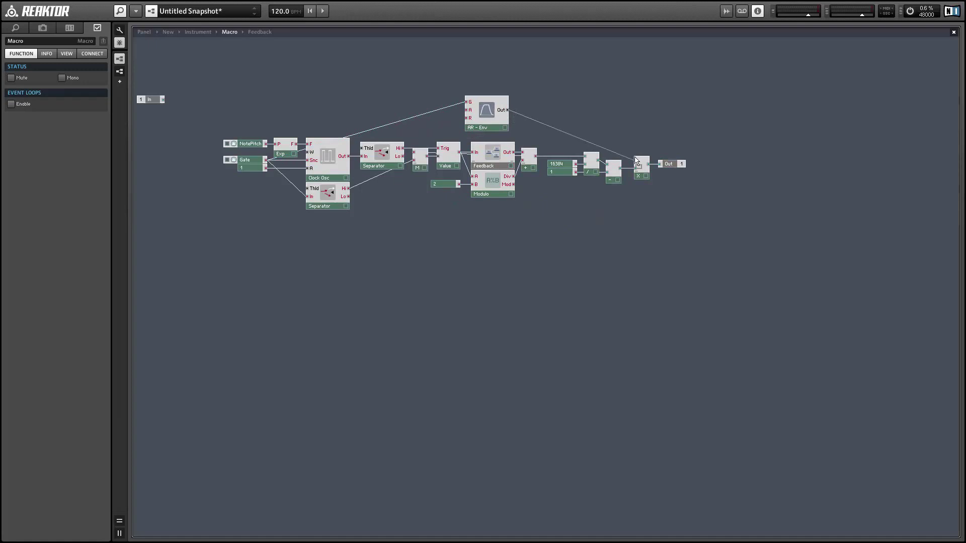
drag(502, 125, 506, 141)
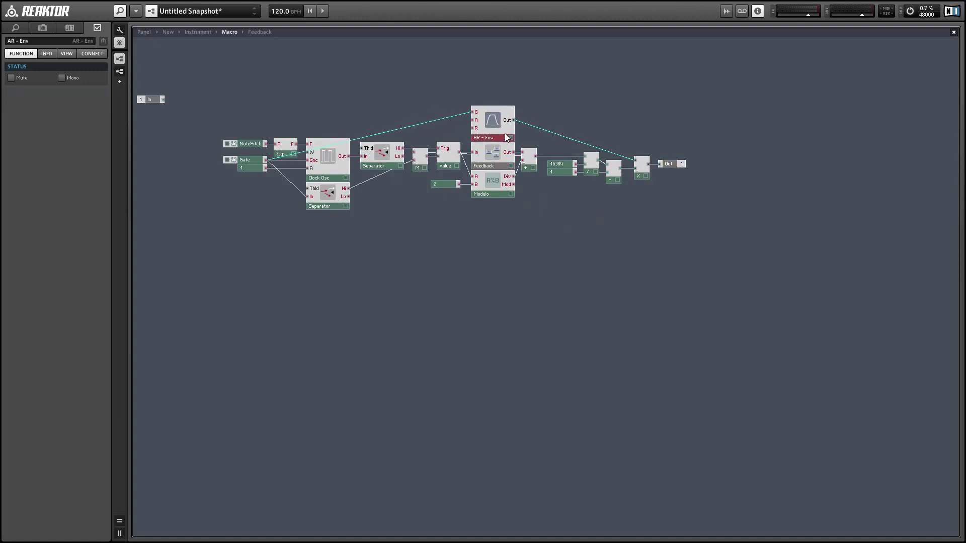
click(382, 75)
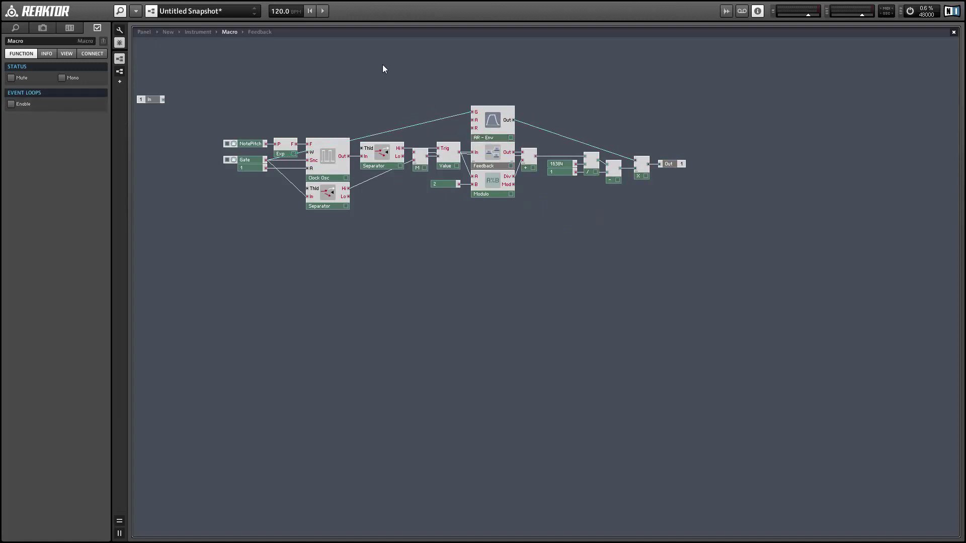
- Delete the unused In port and return to the instrument level
click(148, 99)
key(Delete)
double_click(295, 94)
drag(309, 167, 249, 84)
- Rename the macro to Noise, wire it to the left output, and show the panel
double_click(20, 41)
text(N)
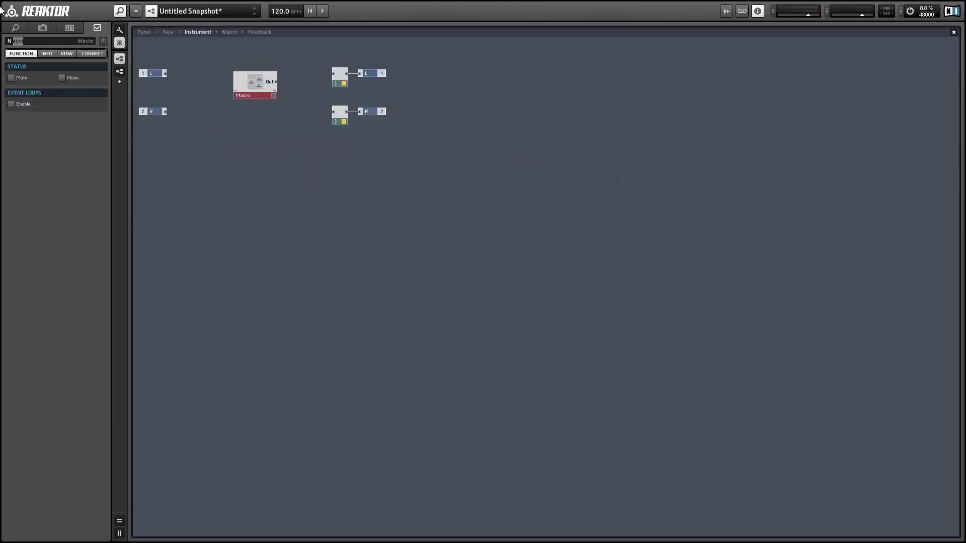
text(oise)
key(Return)
drag(274, 82, 333, 73)
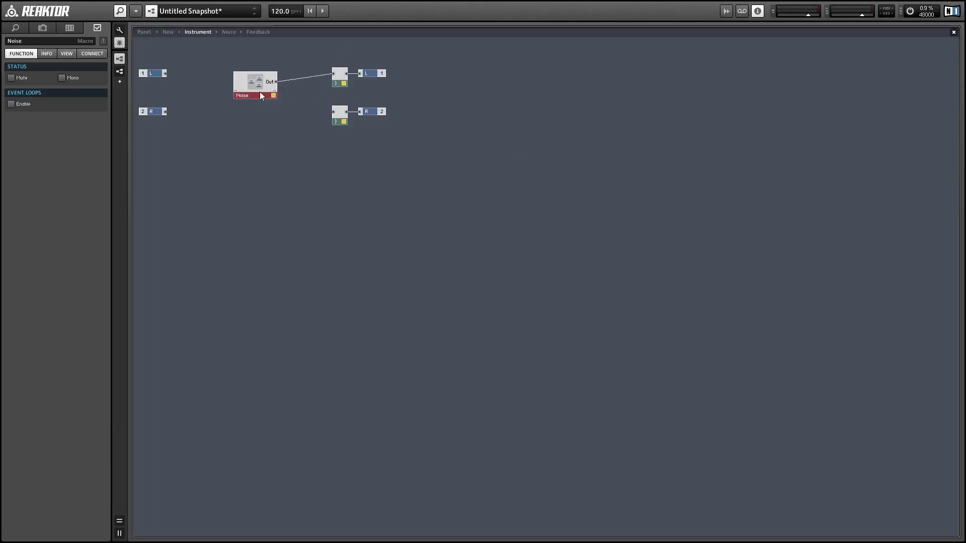
drag(255, 91, 267, 87)
key(F6)
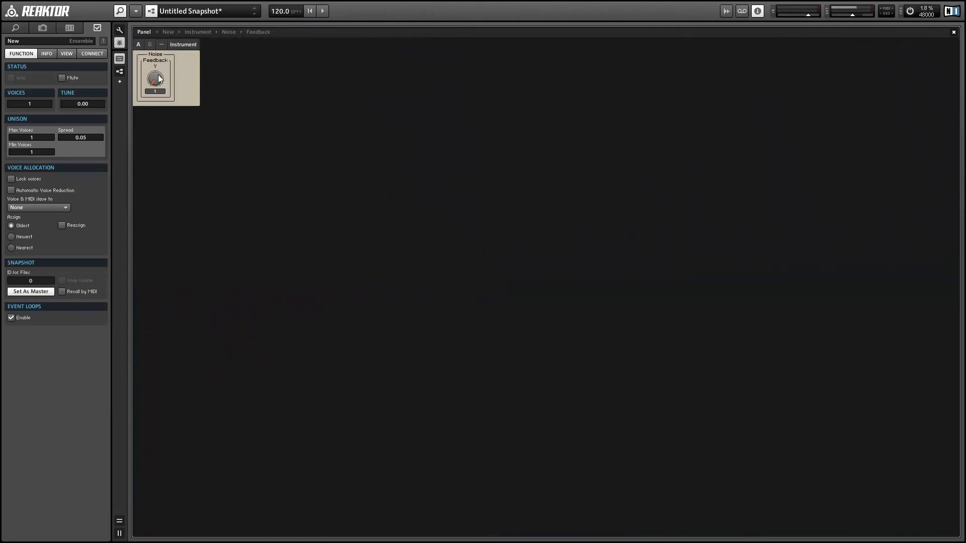
- Turn the Noise Feedback knob up from 1 to 5
drag(158, 84, 155, 62)
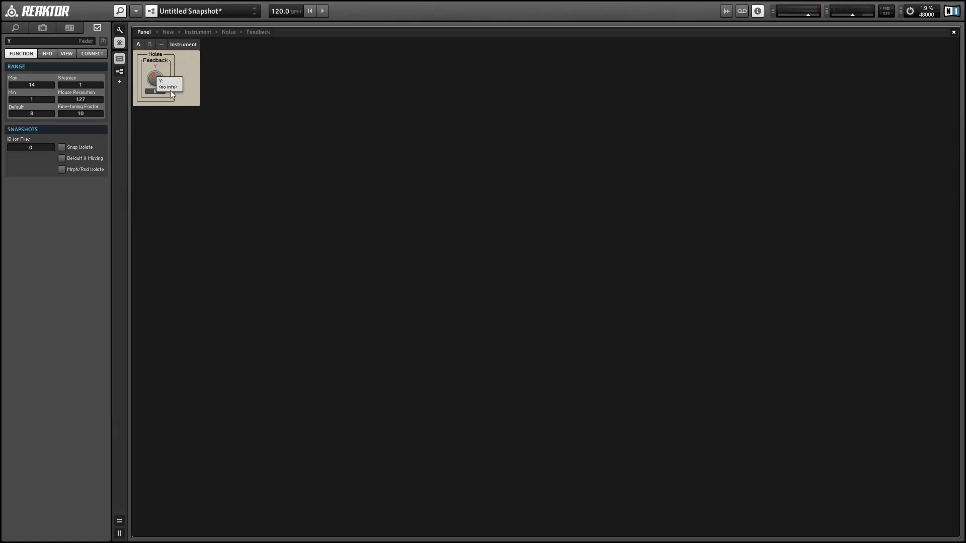
click(344, 207)
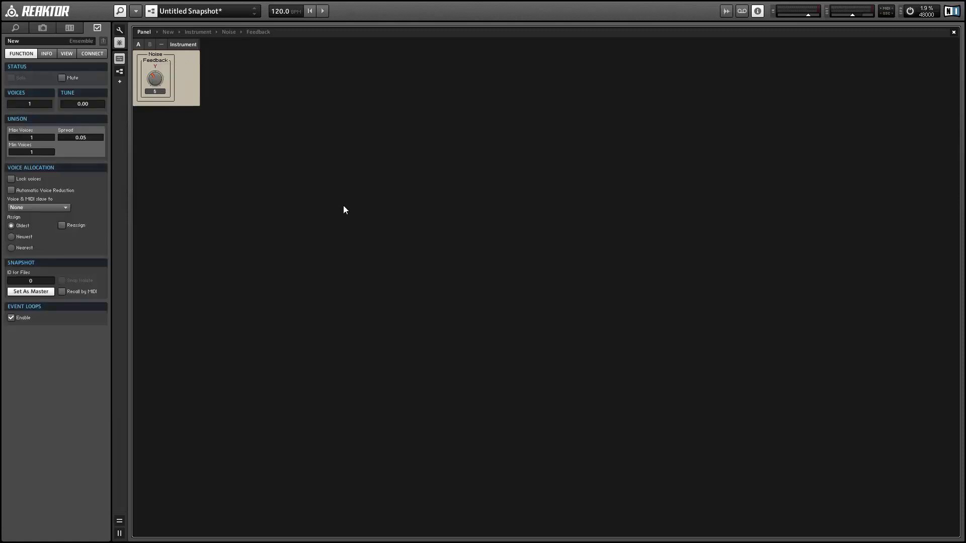